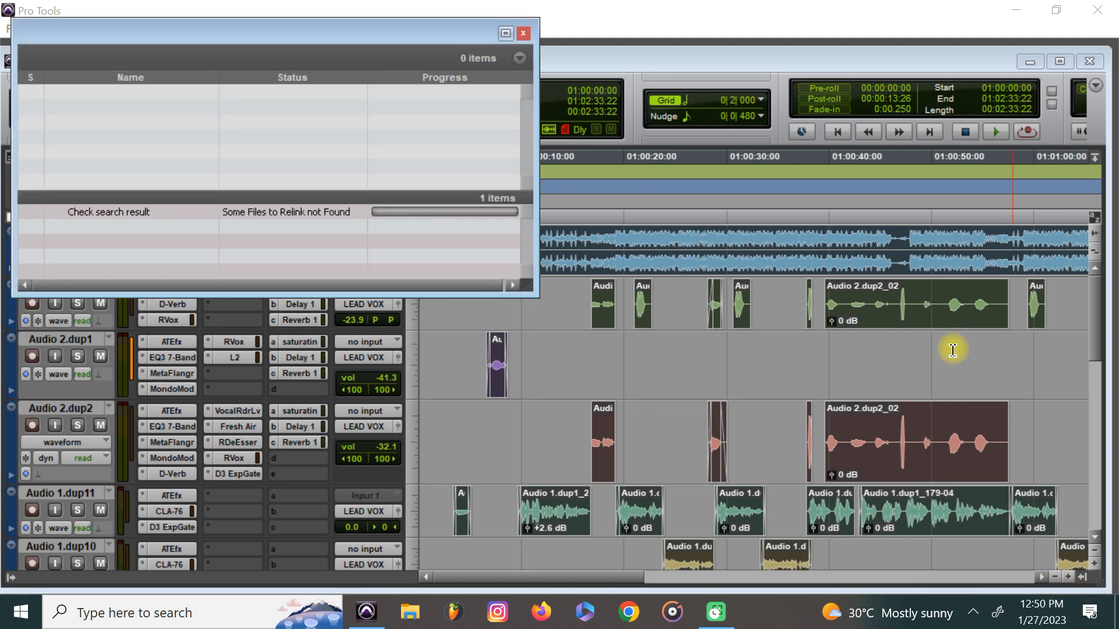
# Close the task window and check the session's tempo in the Tempo Change settings without altering it.
pyautogui.click(525, 38)
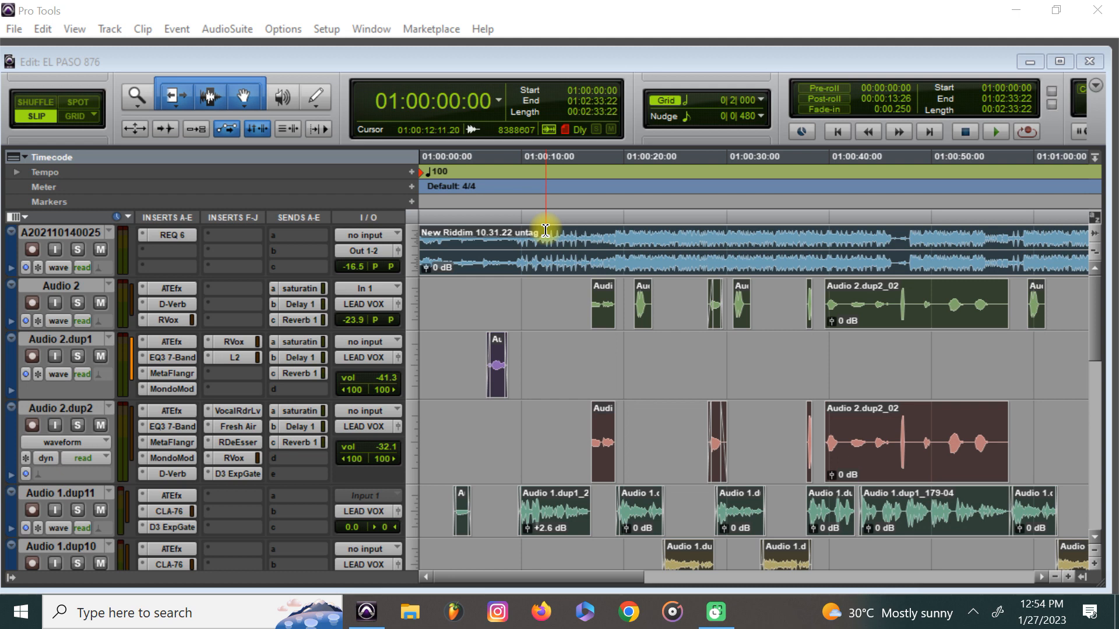
pyautogui.click(411, 172)
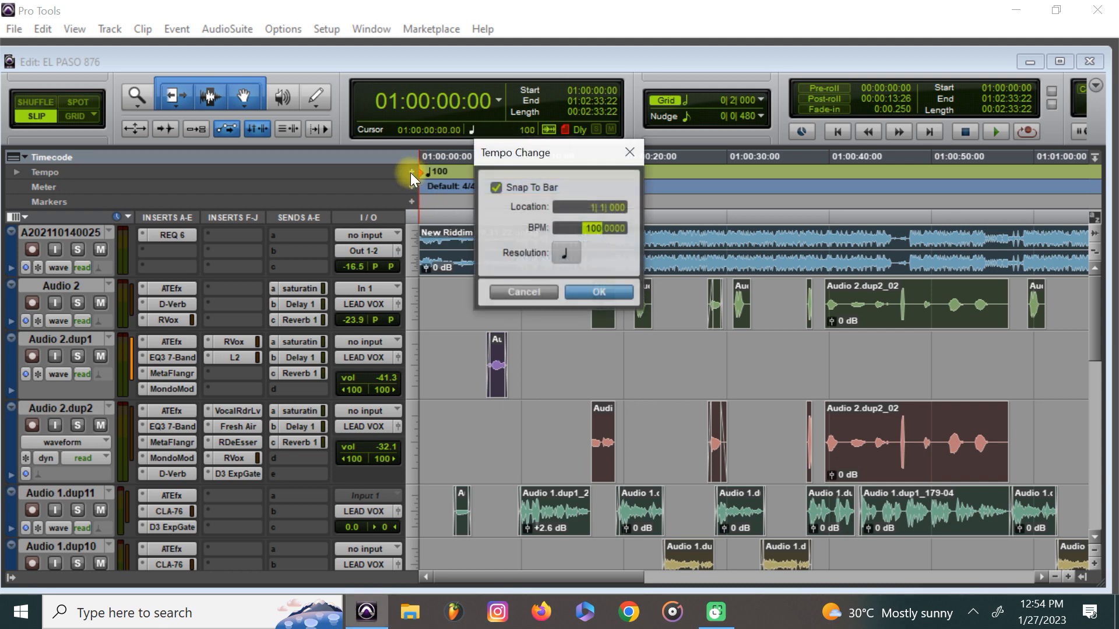
pyautogui.click(542, 291)
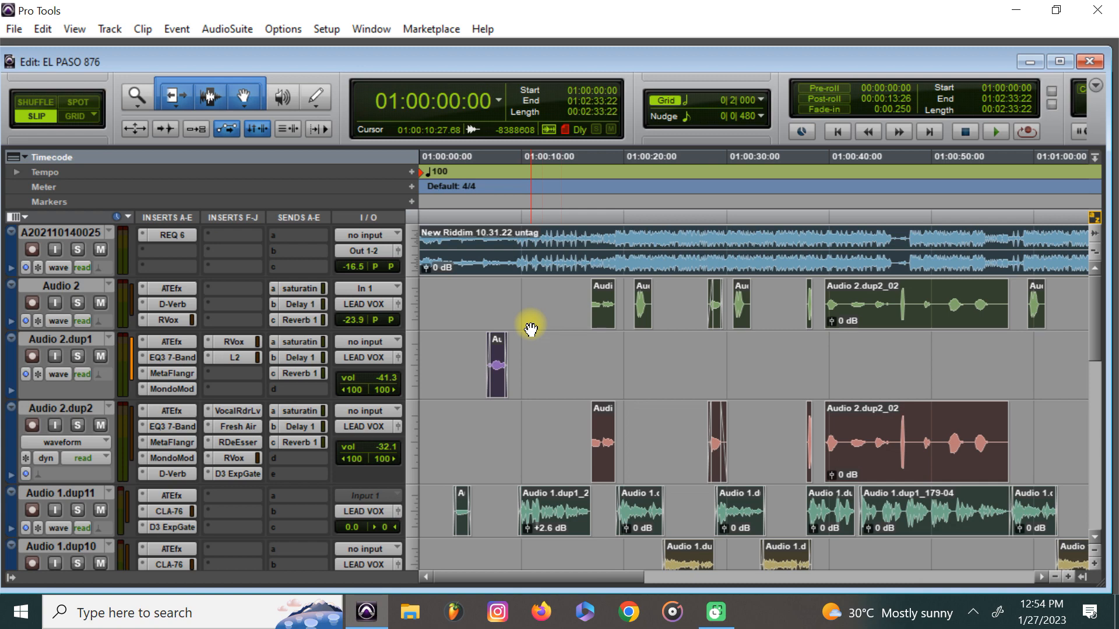
# Play the session from the start while examining the beat, vocal and harmony tracks, and stop playback.
pyautogui.scroll(-1, 886, 289)
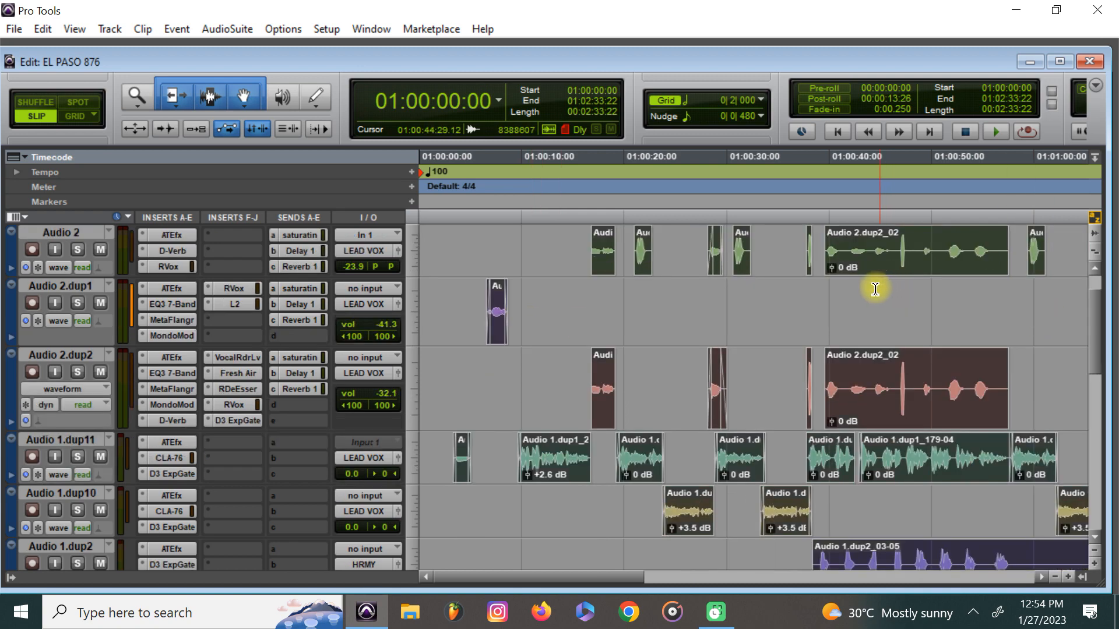
pyautogui.scroll(1, 875, 290)
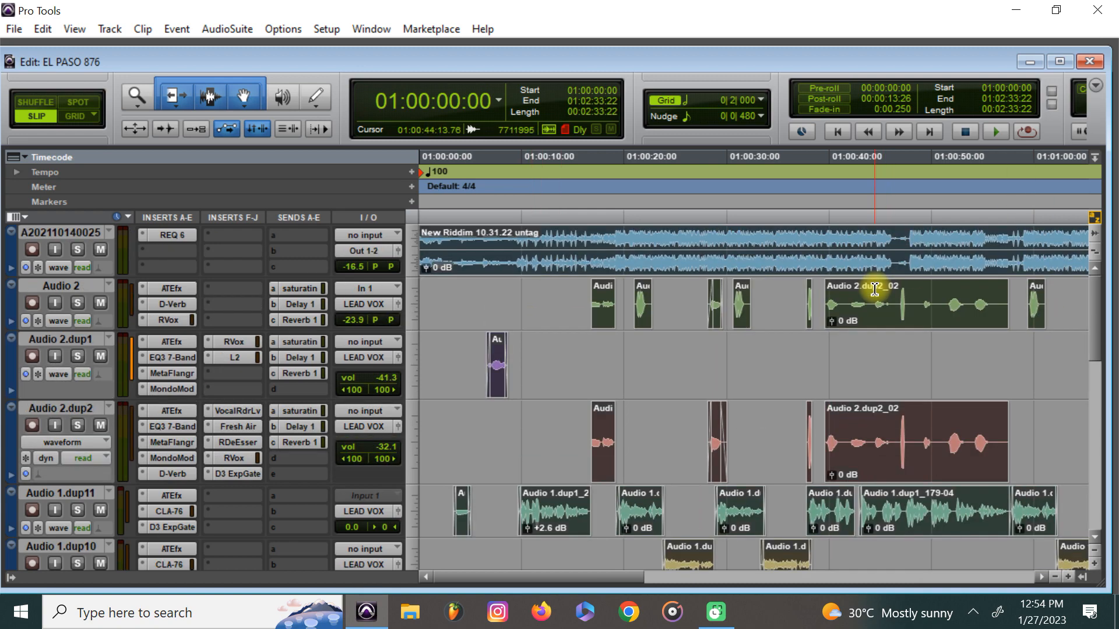
pyautogui.click(996, 133)
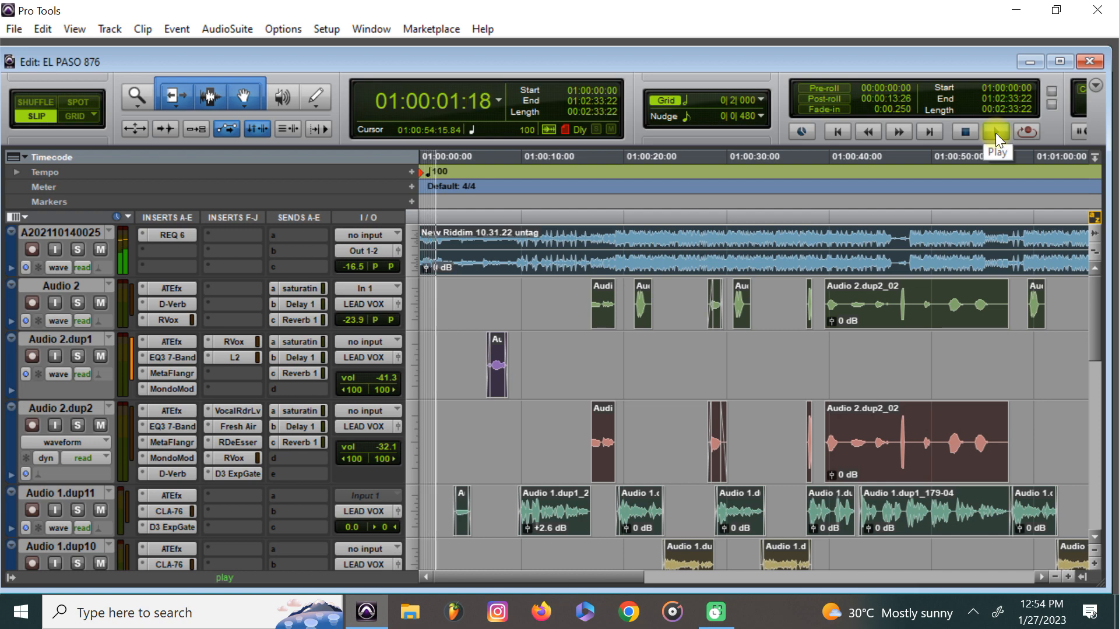
pyautogui.scroll(-1, 886, 324)
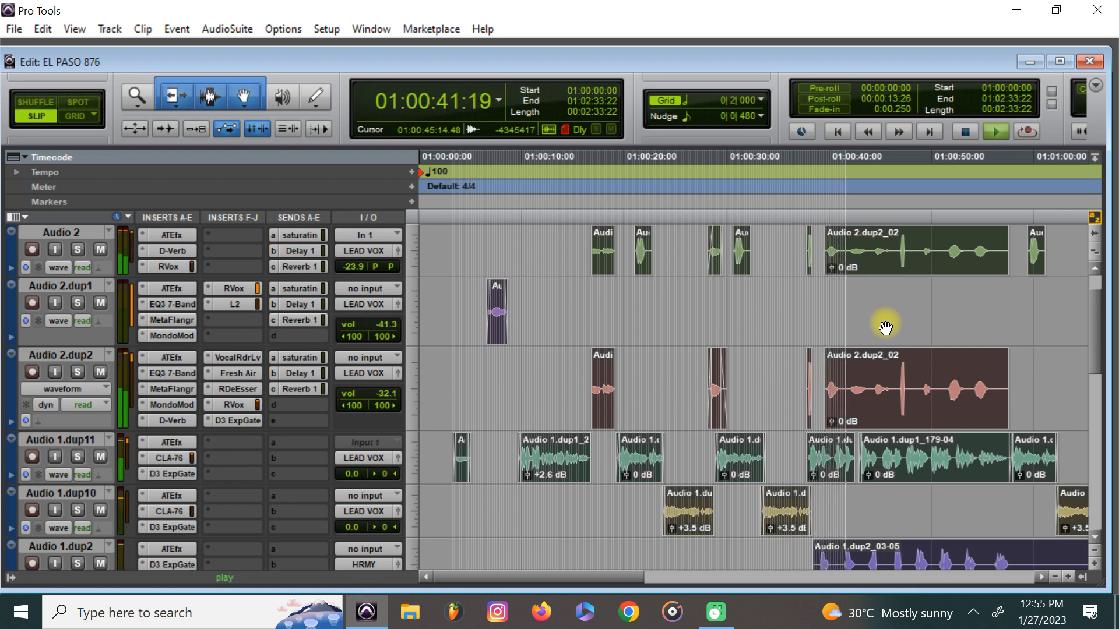
pyautogui.scroll(-1, 886, 328)
pyautogui.scroll(-1, 885, 327)
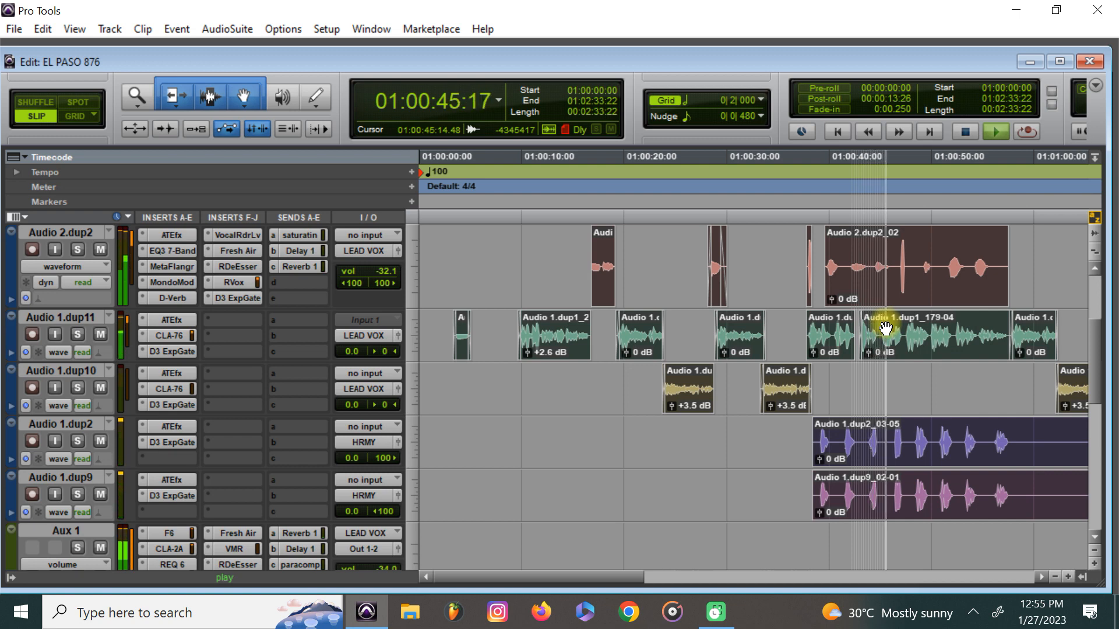
pyautogui.scroll(2, 886, 328)
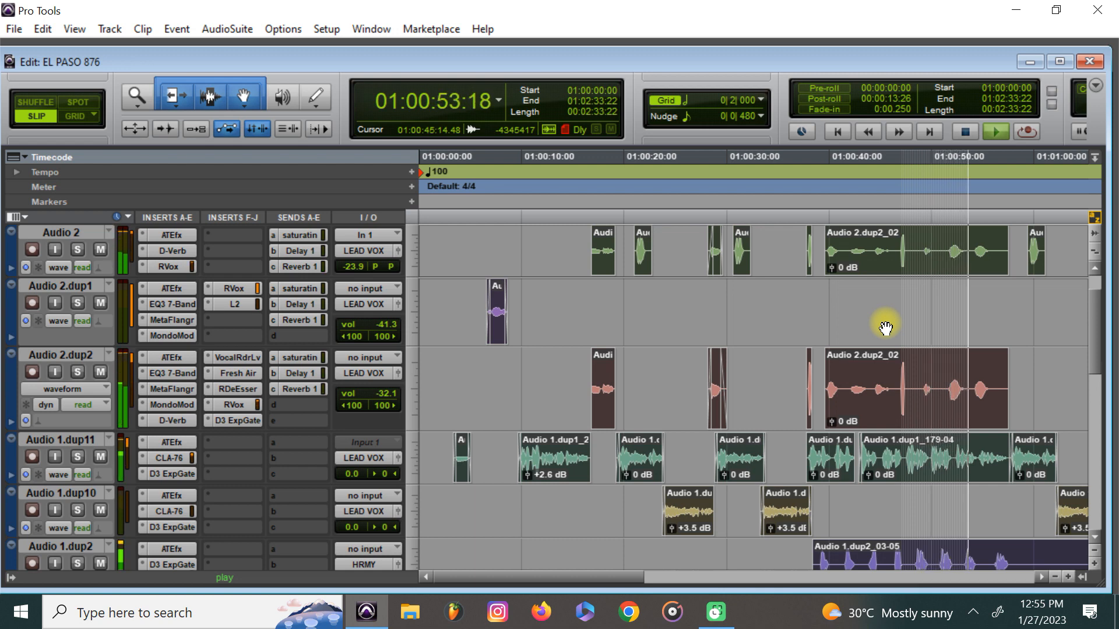
pyautogui.scroll(2, 885, 328)
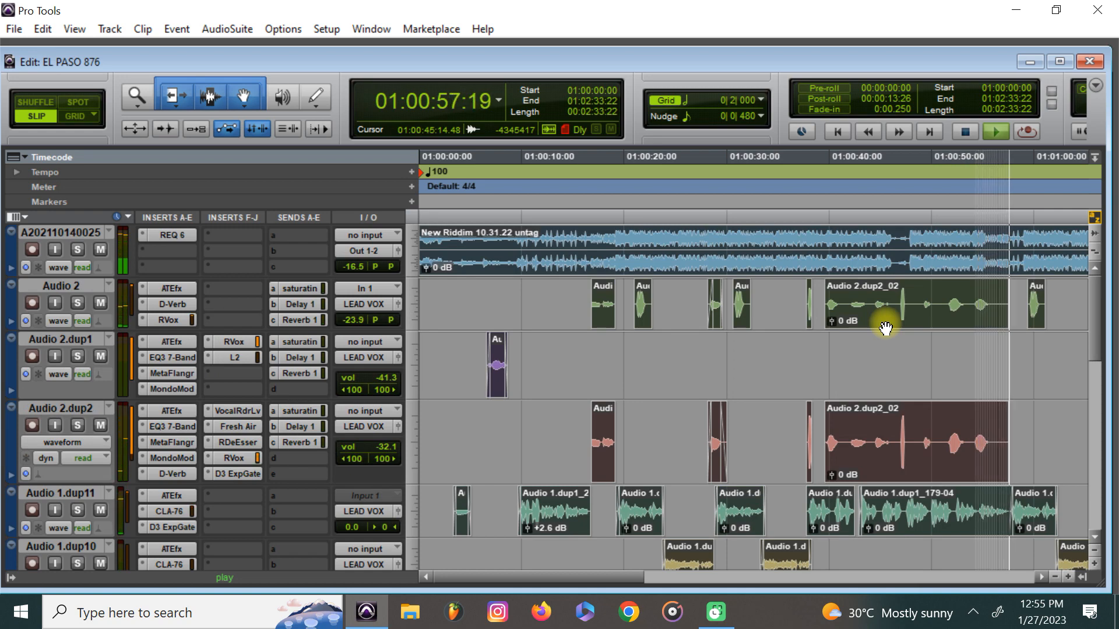
pyautogui.scroll(-2, 885, 328)
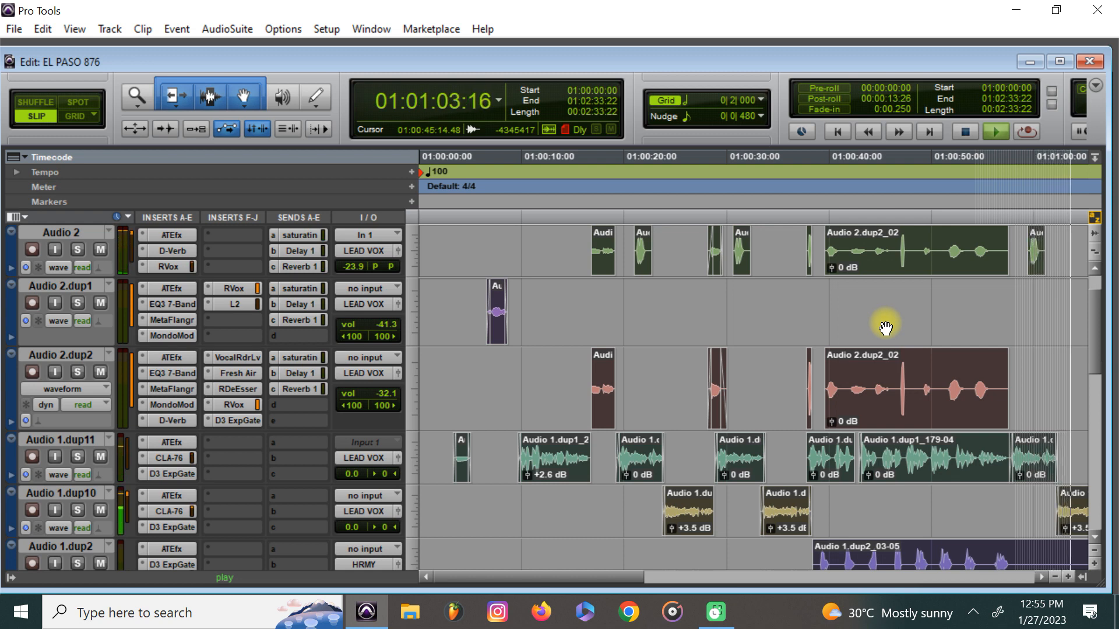
pyautogui.press('space')
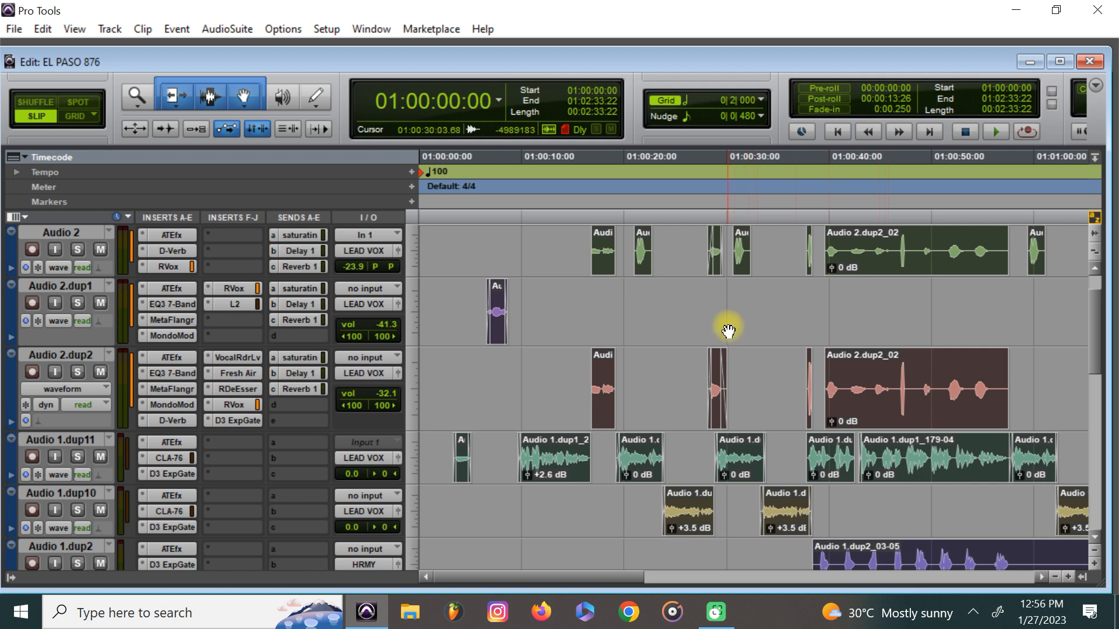
pyautogui.scroll(1, 729, 326)
pyautogui.scroll(-1, 728, 326)
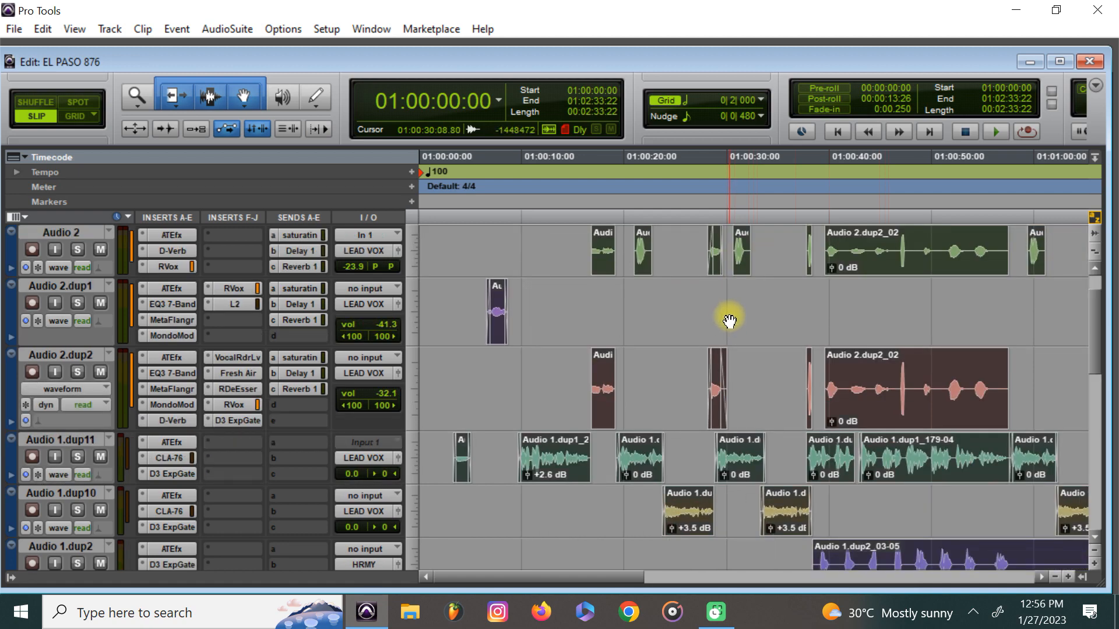
pyautogui.scroll(-1, 728, 317)
pyautogui.scroll(1, 723, 314)
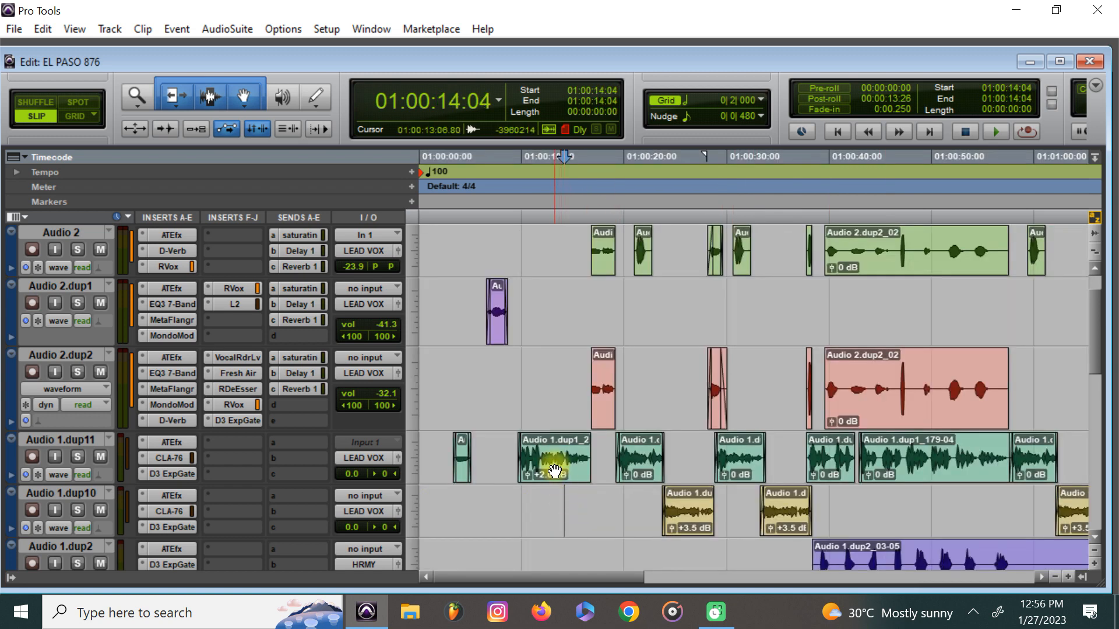
# Select the early vocal clips on Audio 1.dup11 and Audio 1.dup10 in turn to compare how the lead vocals alternate.
pyautogui.click(545, 465)
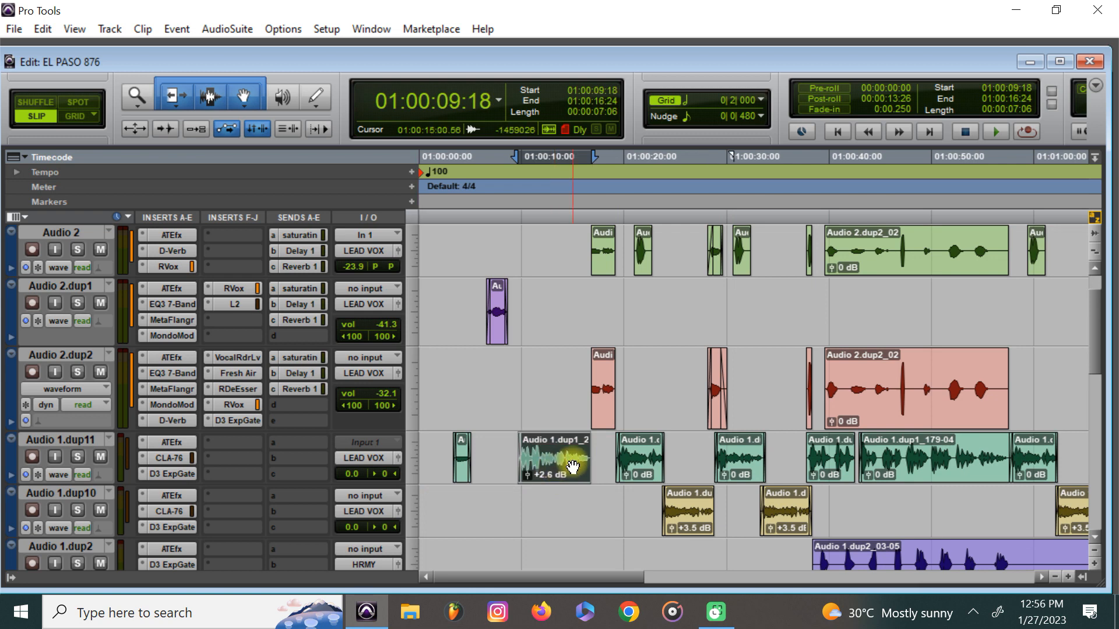
pyautogui.click(643, 472)
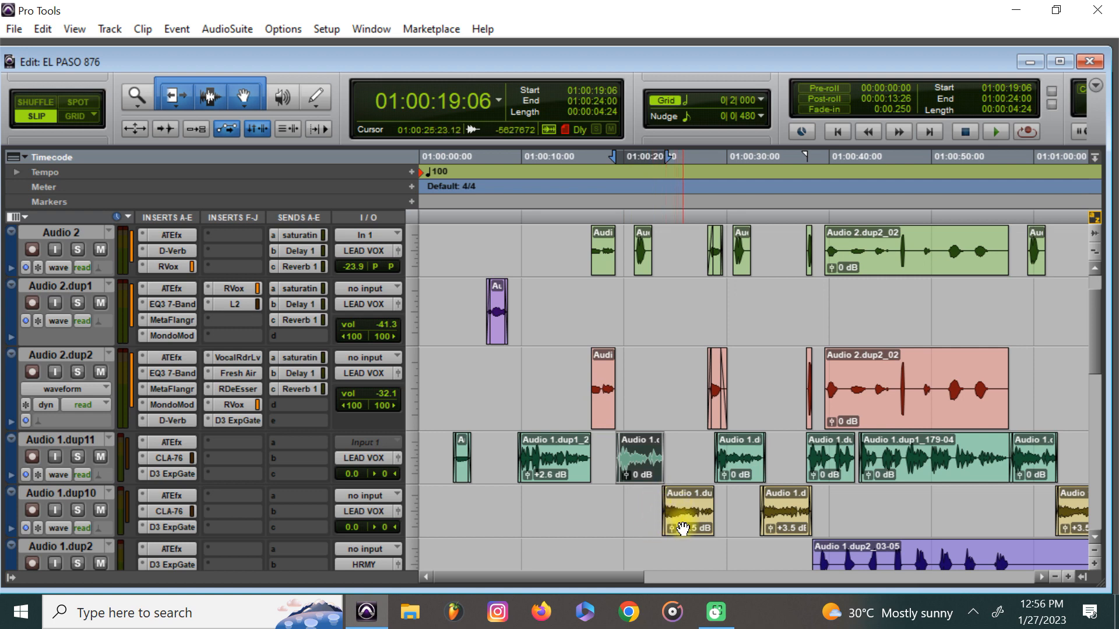
pyautogui.click(684, 530)
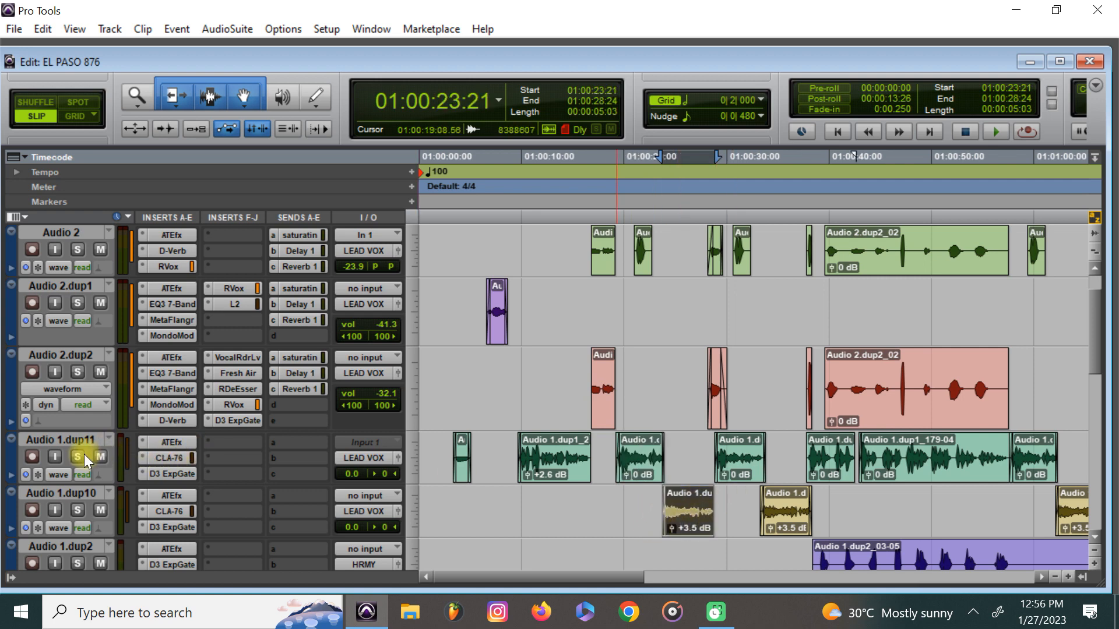
pyautogui.click(583, 475)
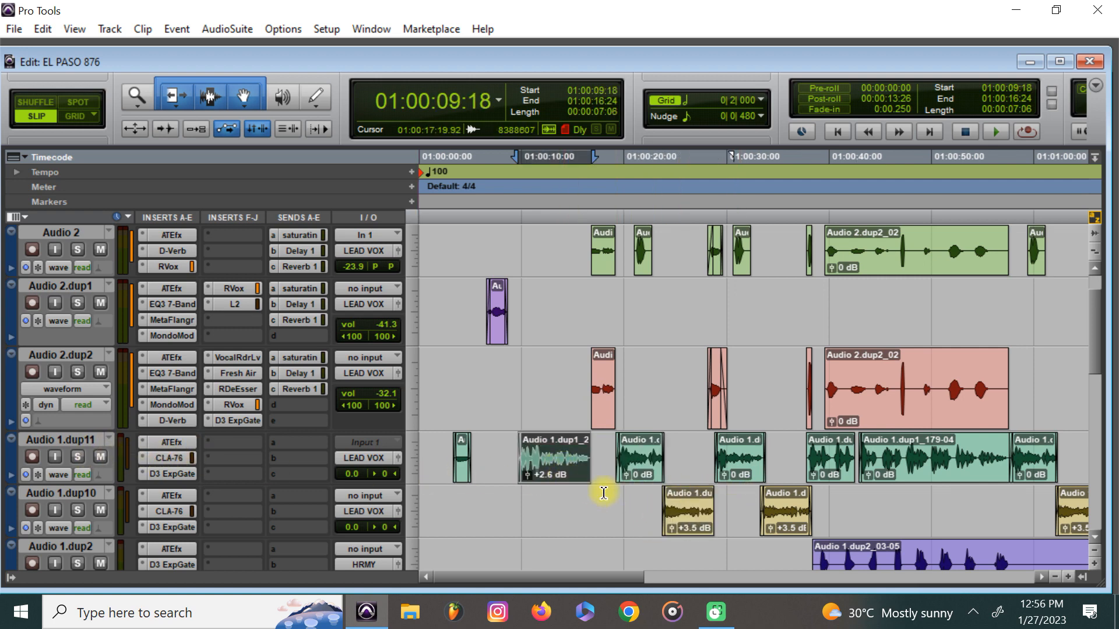
pyautogui.click(604, 513)
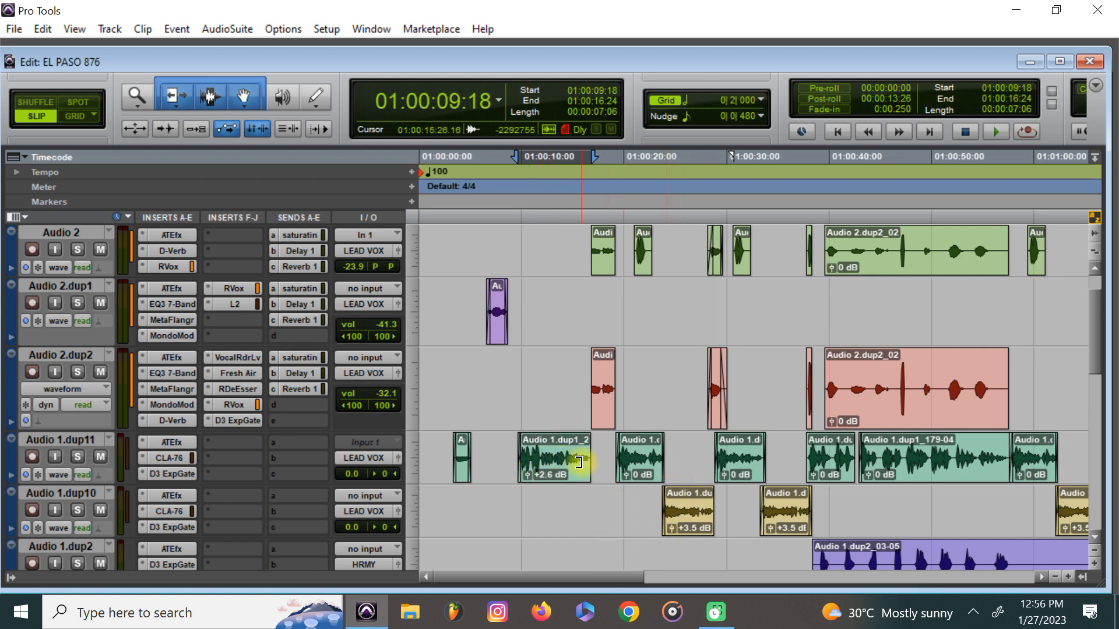
# Inspect the Virtual Mix Rack settings on the Aux 1 lead vocal bus and close the plugin.
pyautogui.scroll(-1, 591, 477)
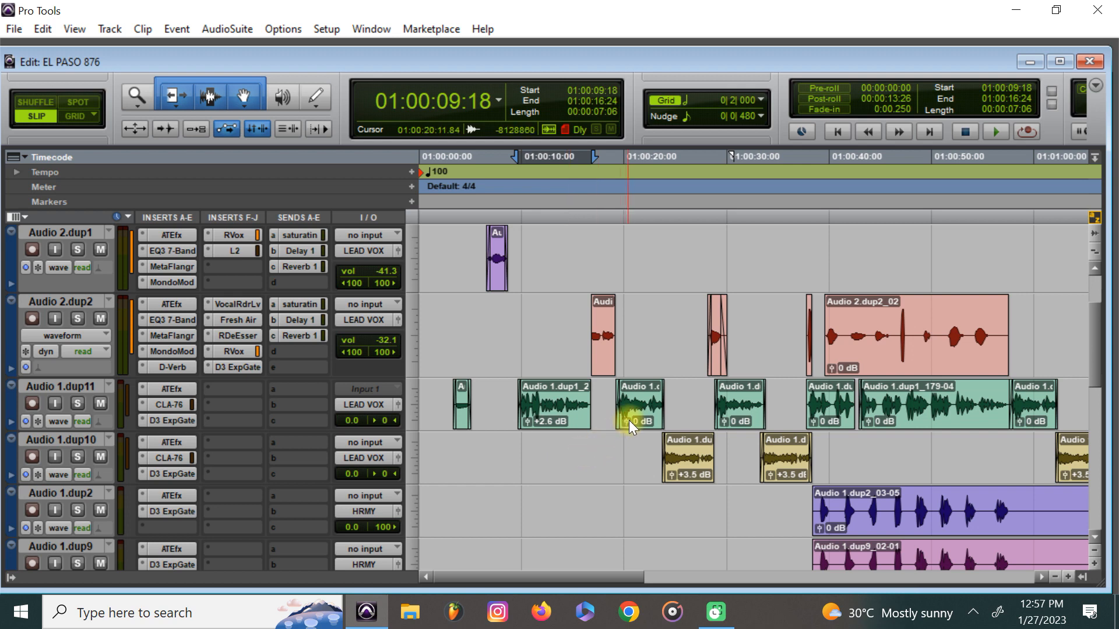
pyautogui.scroll(-1, 624, 417)
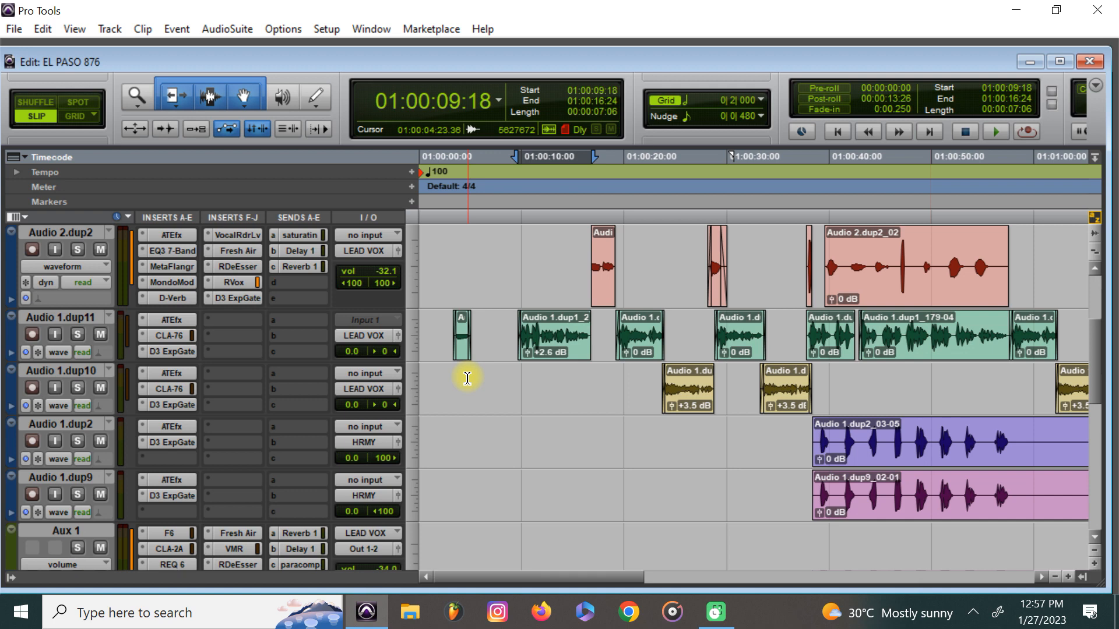
pyautogui.scroll(-1, 467, 378)
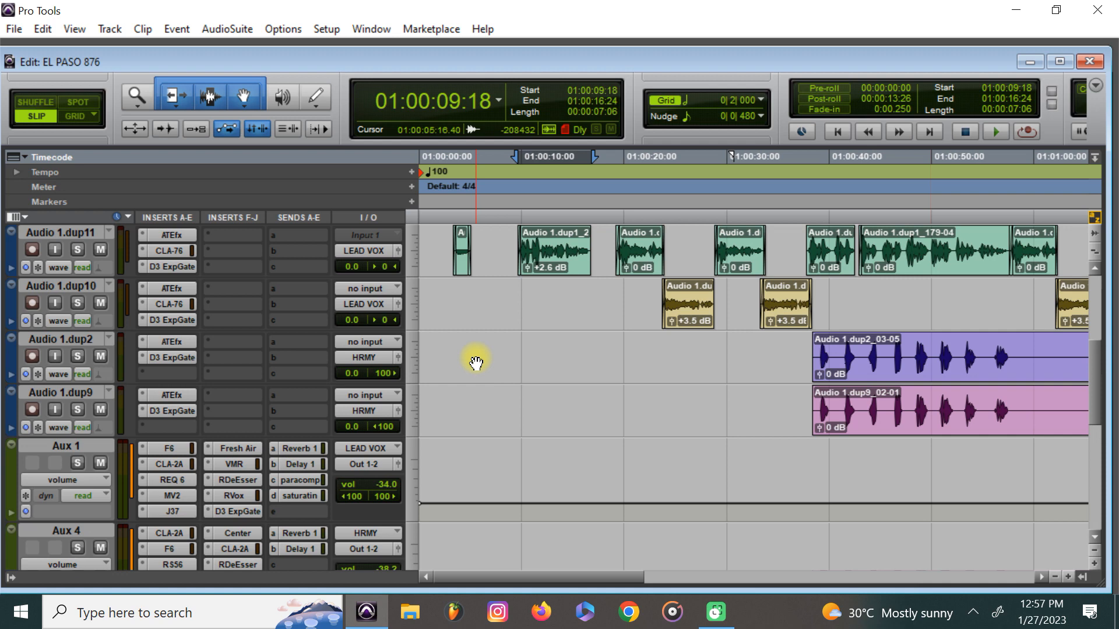
pyautogui.click(393, 486)
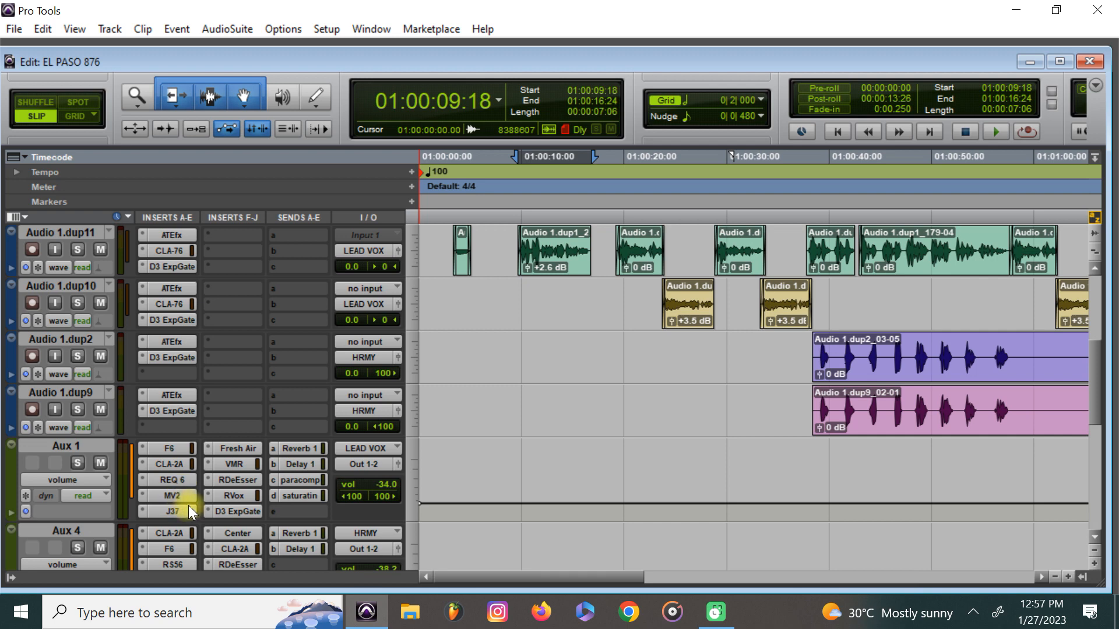
pyautogui.click(233, 466)
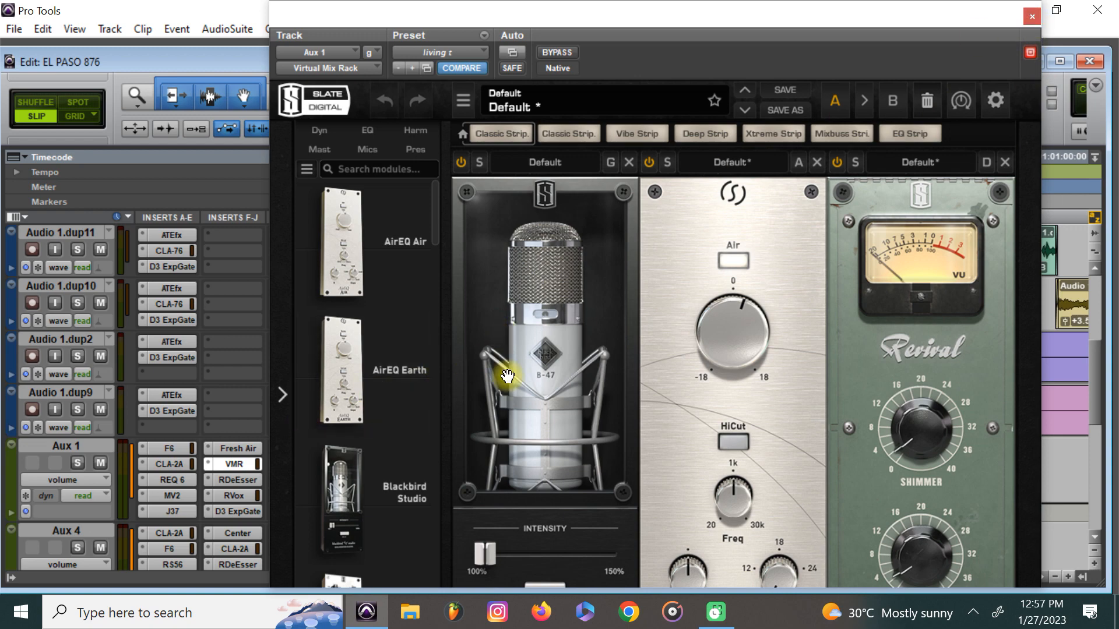
pyautogui.click(1031, 15)
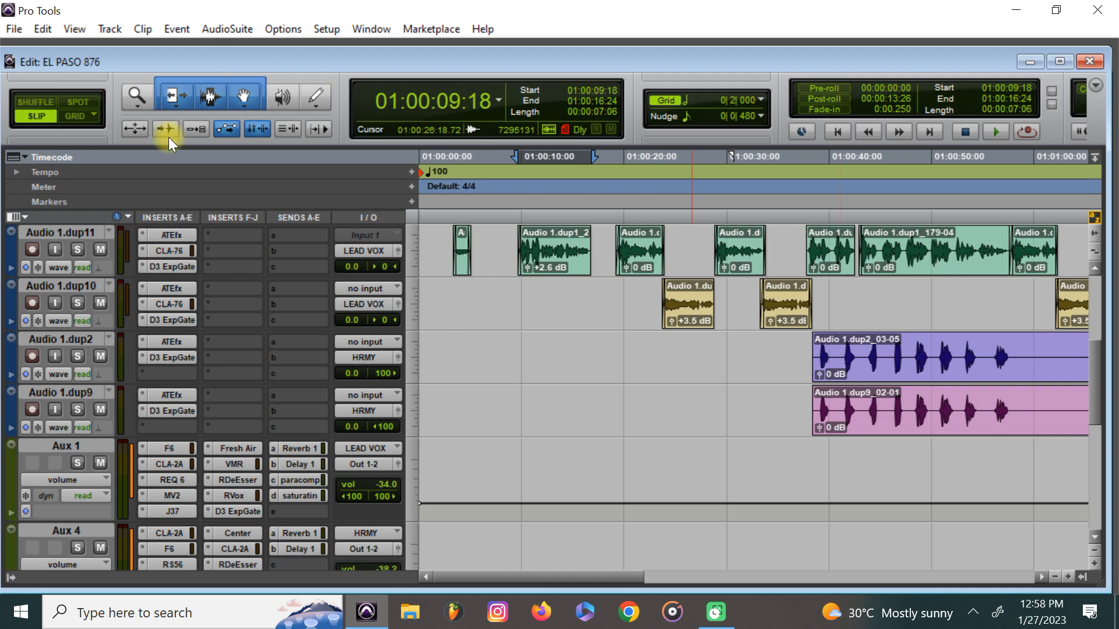
# Review the REQ 6 equalizer and Fresh Air settings on Aux 1, closing each plugin after viewing.
pyautogui.click(168, 479)
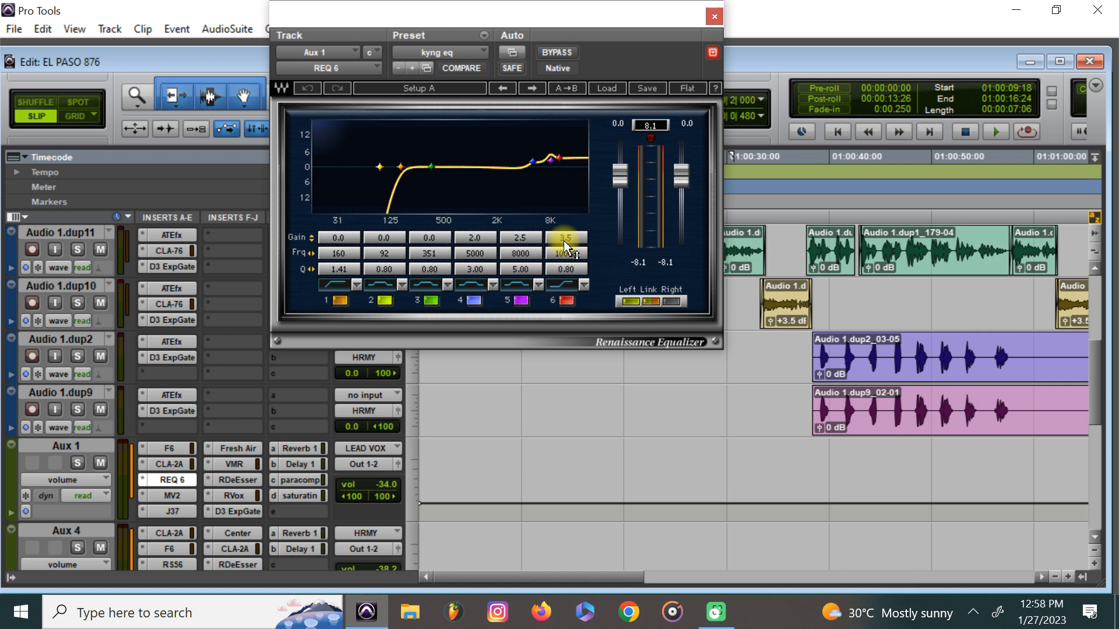
pyautogui.click(713, 19)
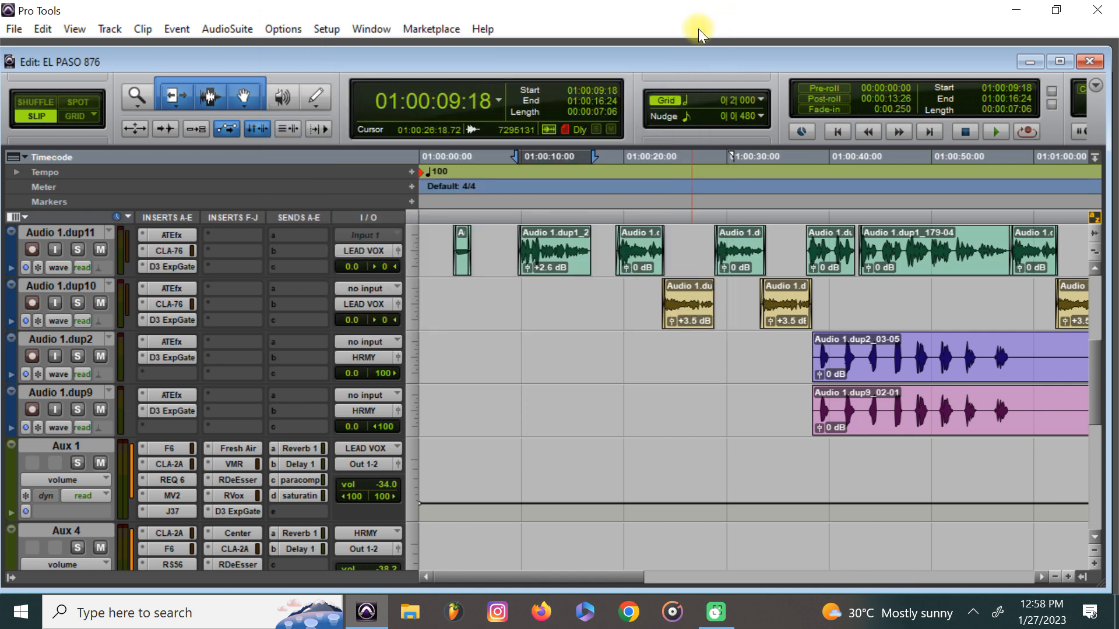
pyautogui.click(227, 449)
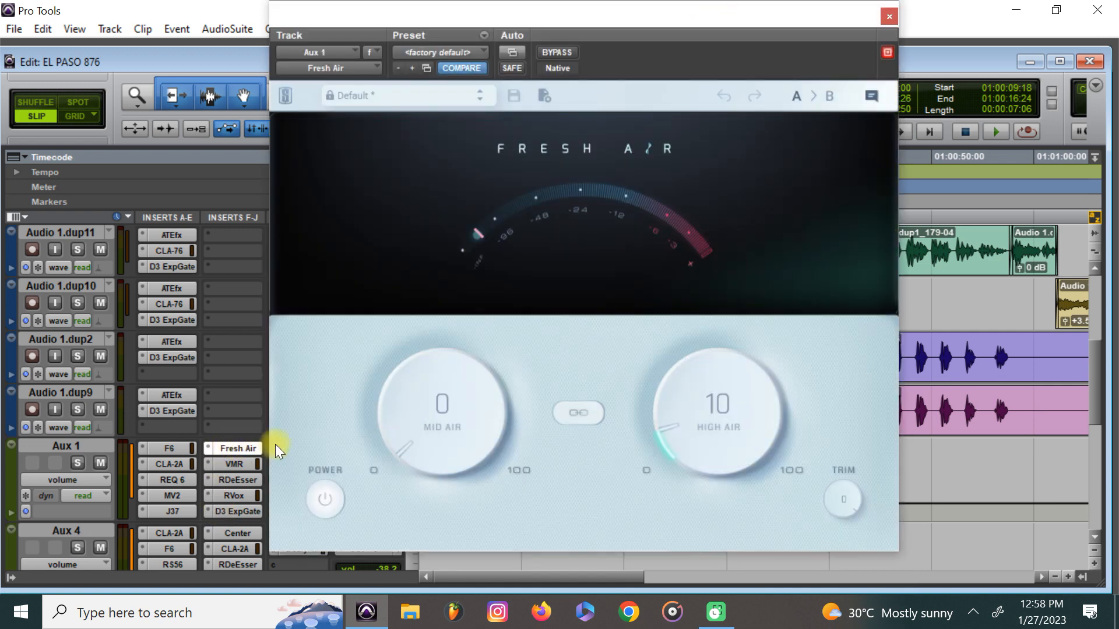
pyautogui.click(890, 15)
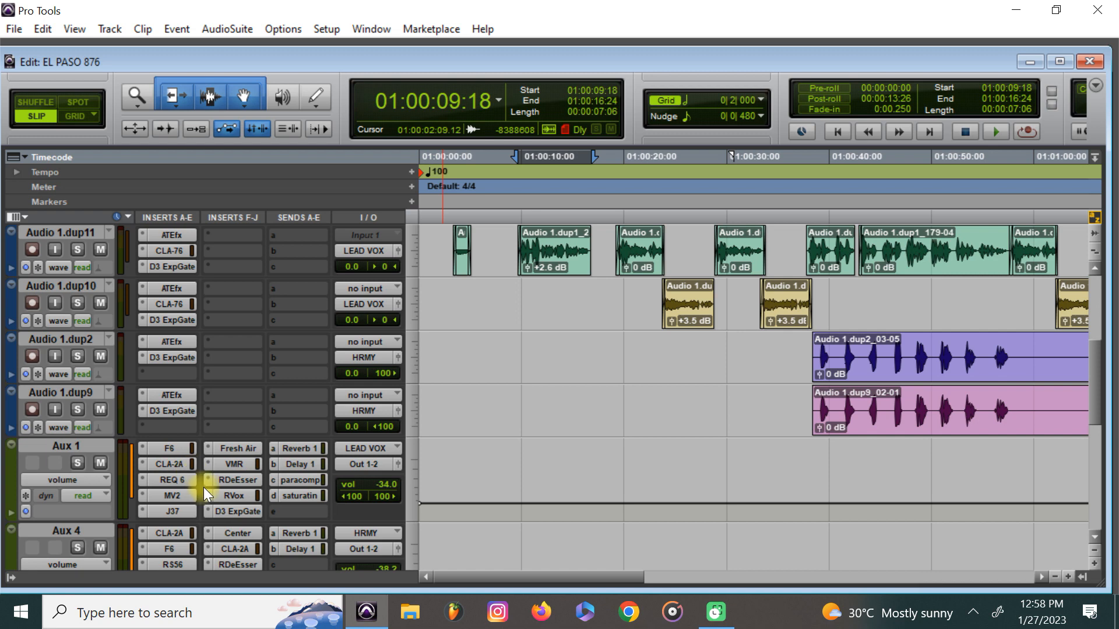
# Open The God Particle plugin on the Master 1 track and move its window clear of the screen's edge.
pyautogui.scroll(-3, 204, 487)
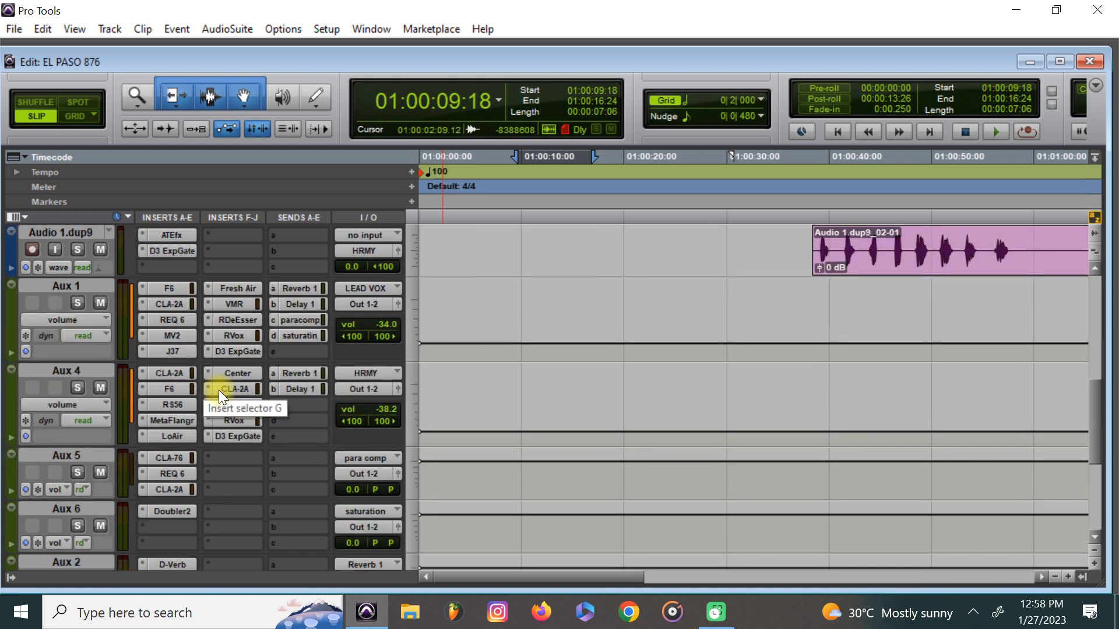
pyautogui.scroll(-4, 260, 383)
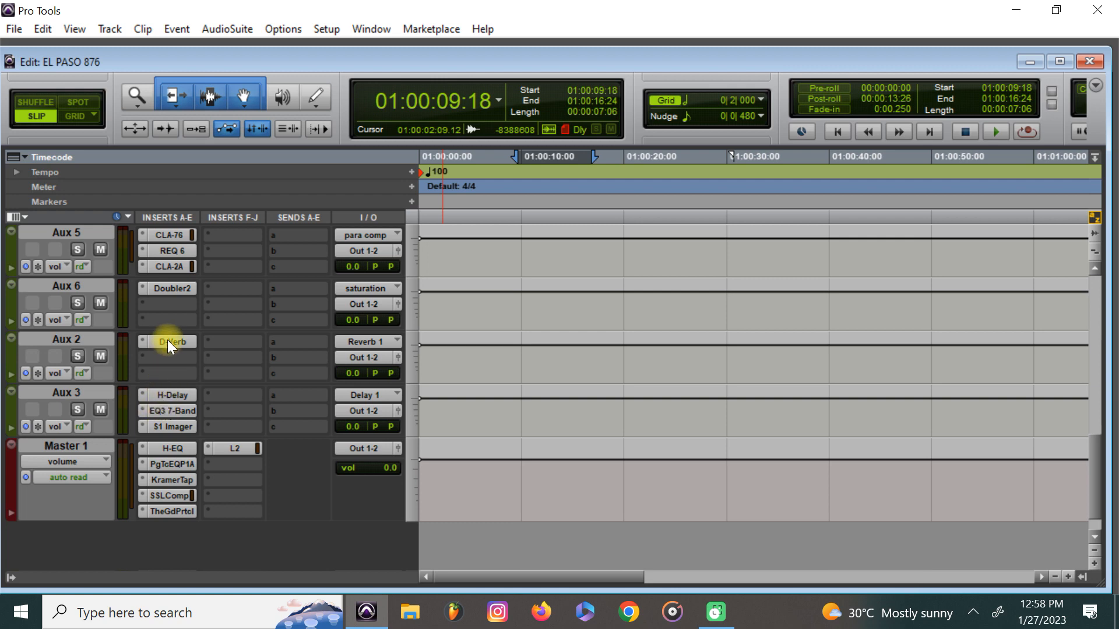
pyautogui.scroll(1, 176, 338)
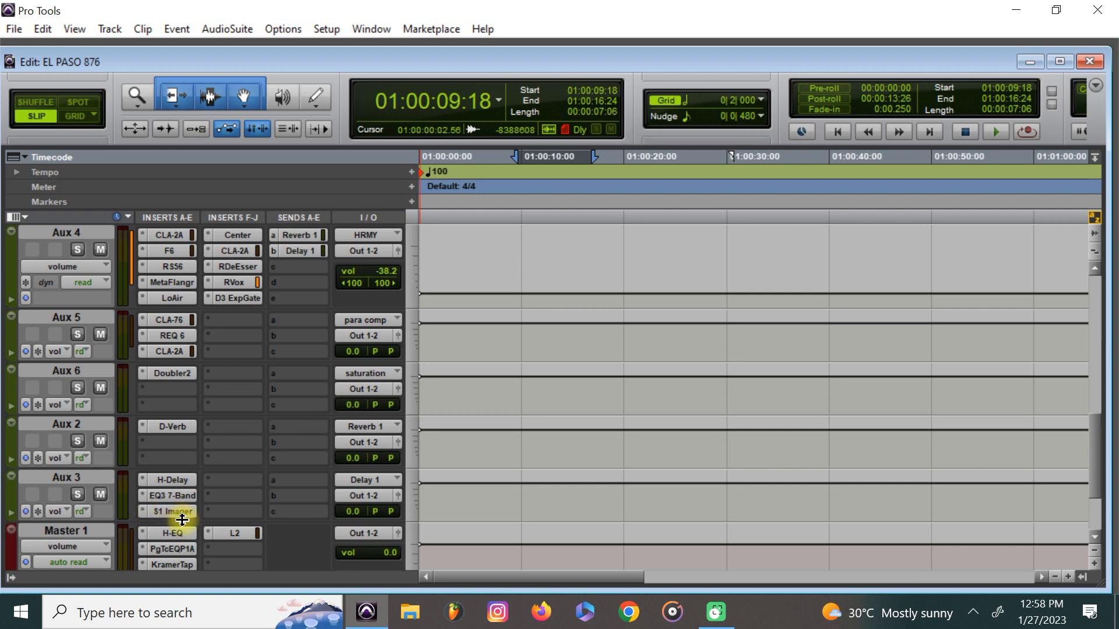
pyautogui.scroll(-2, 182, 520)
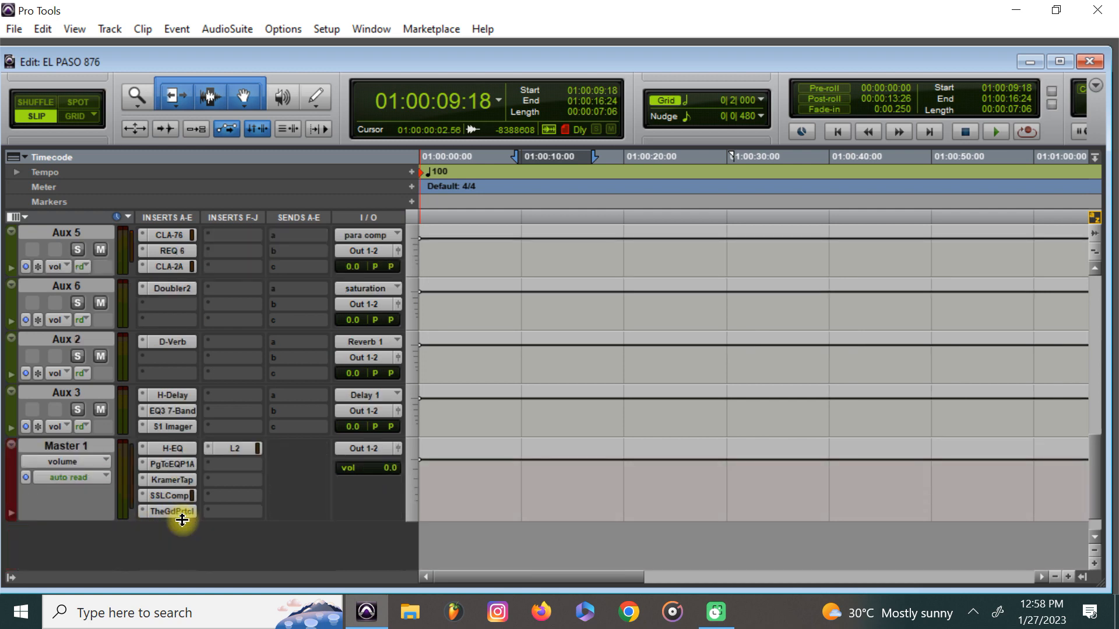
pyautogui.click(165, 512)
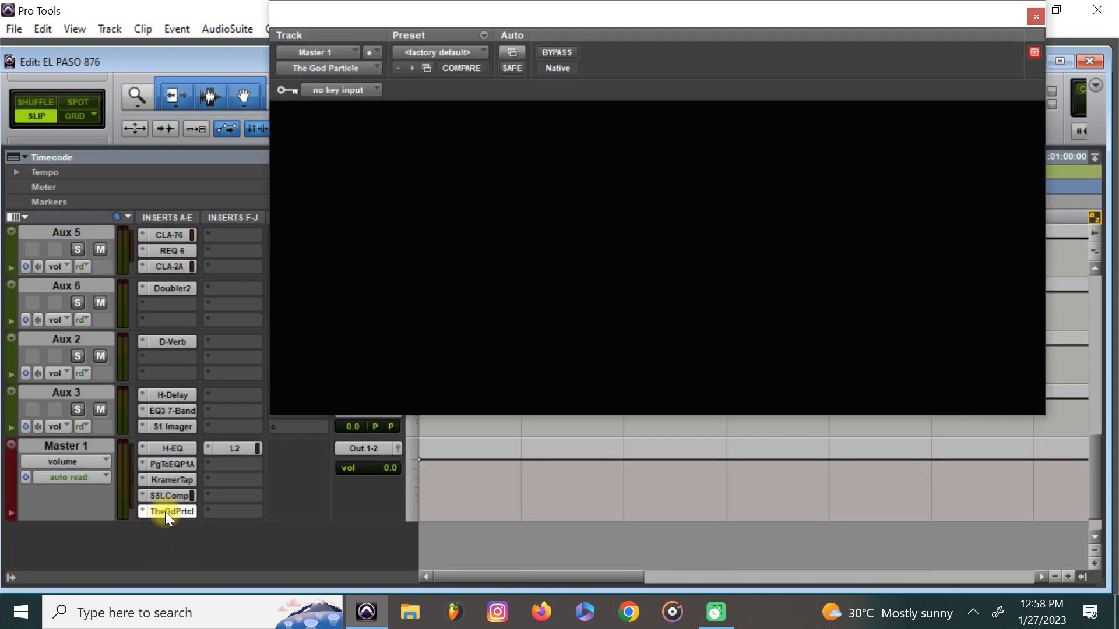
pyautogui.moveTo(806, 16); pyautogui.dragTo(747, 61)
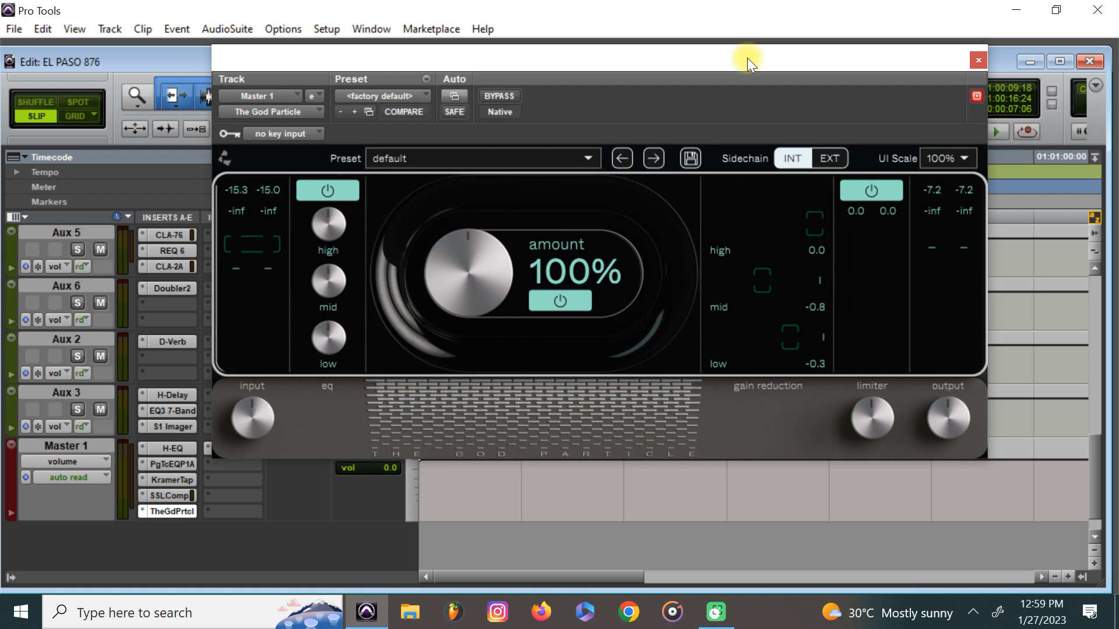
# Close The God Particle plugin on Master 1 and return to the beat and vocal tracks at the start of the track list.
pyautogui.click(976, 60)
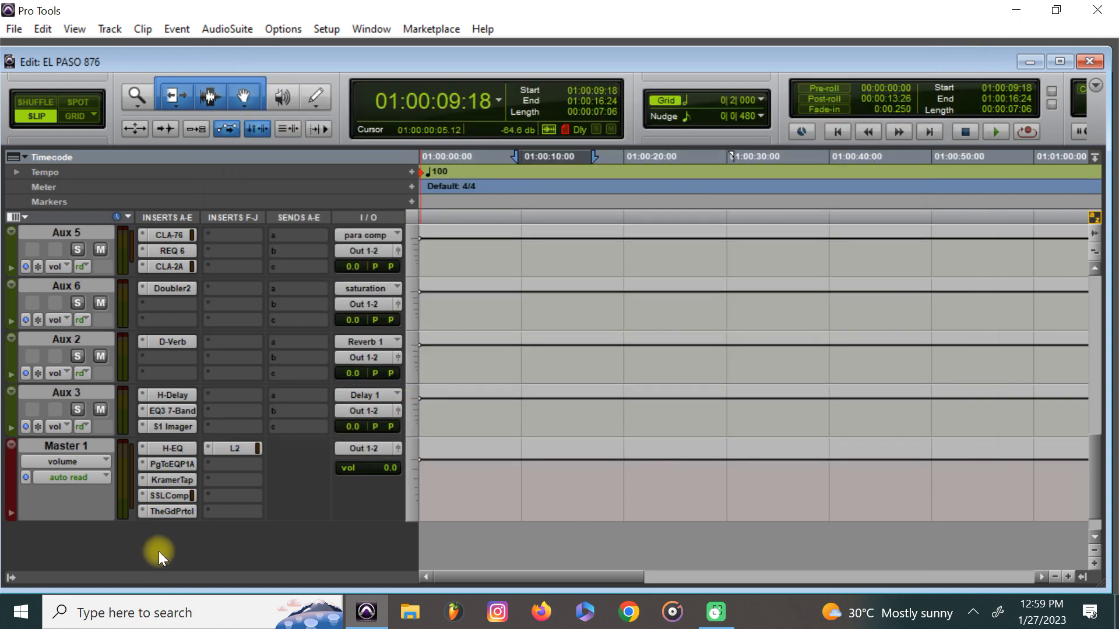
pyautogui.scroll(8, 207, 513)
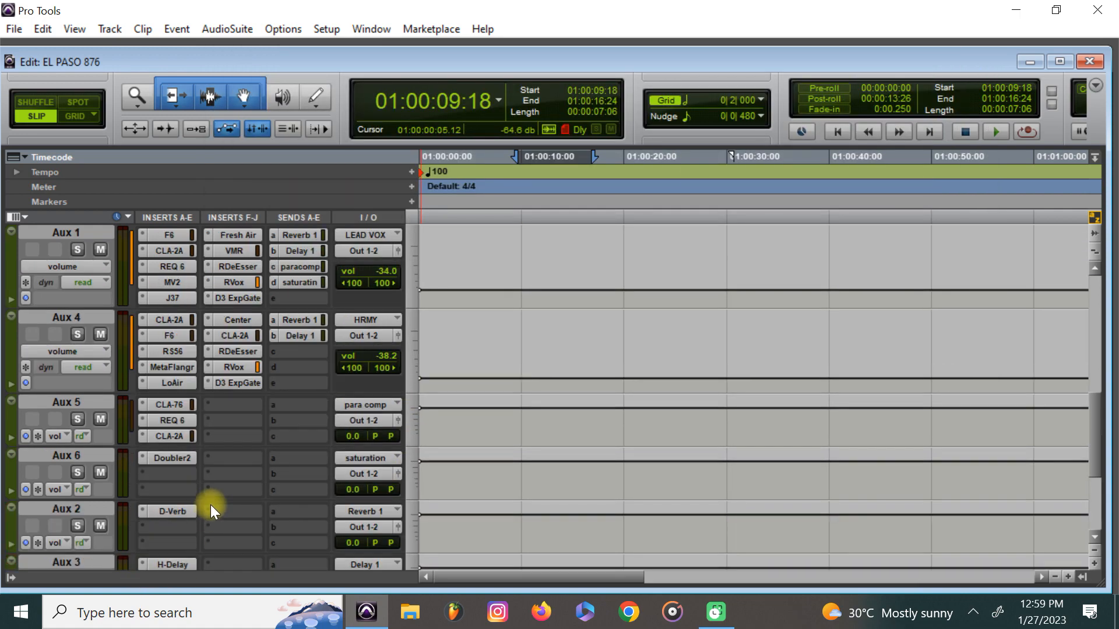
pyautogui.scroll(5, 225, 488)
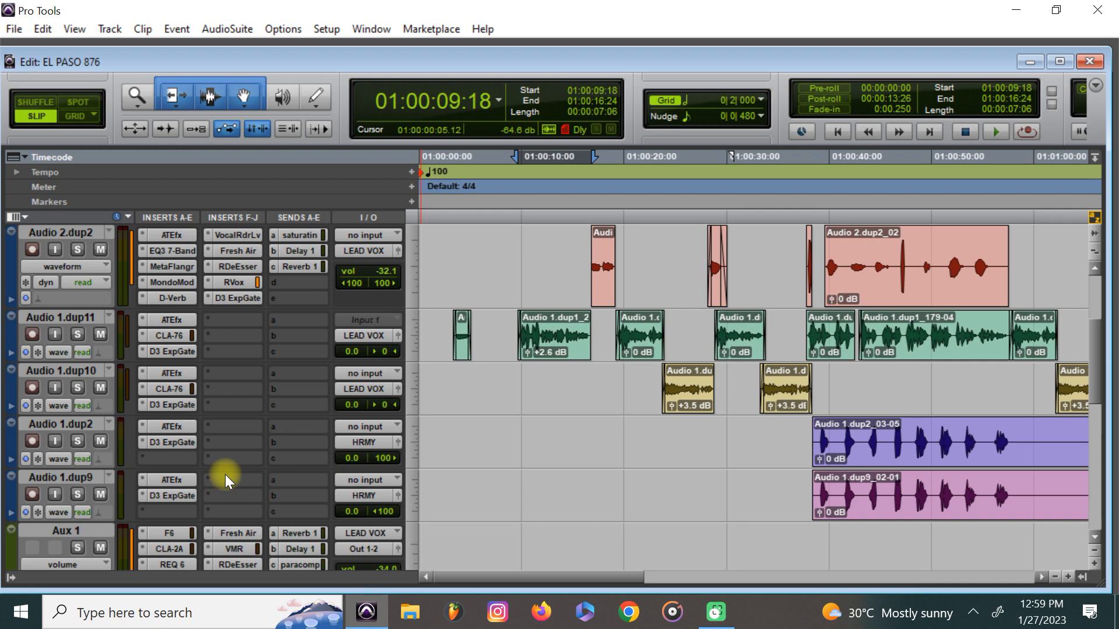
pyautogui.scroll(1, 219, 464)
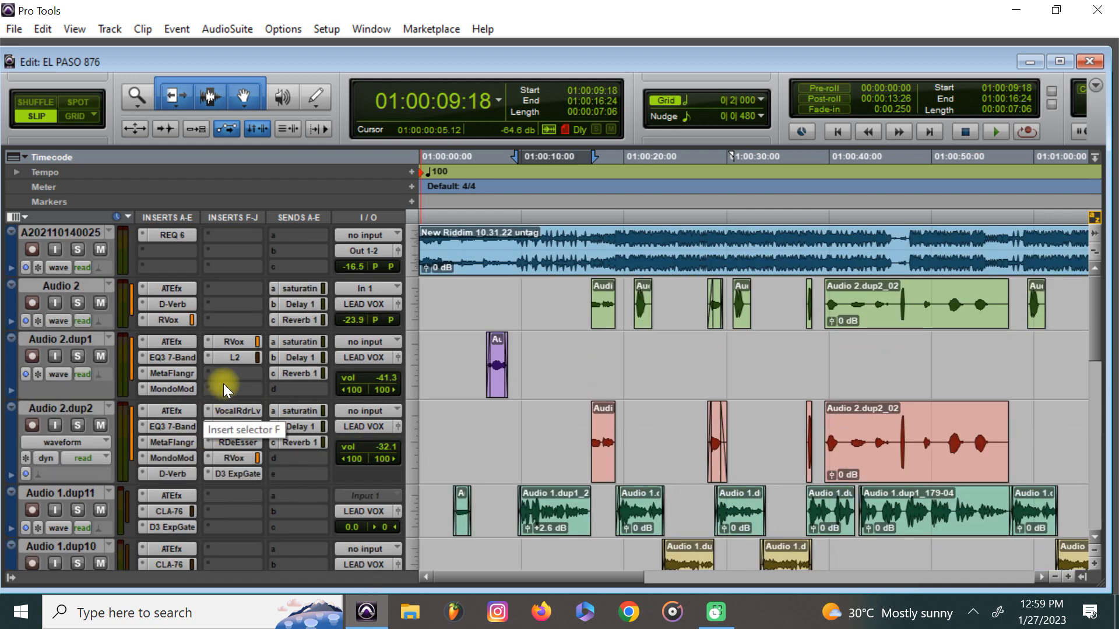
# Place the edit cursor at 01:00:58:21 on the Audio 2.dup2 track and select the Audio 2 track.
pyautogui.scroll(-1, 583, 491)
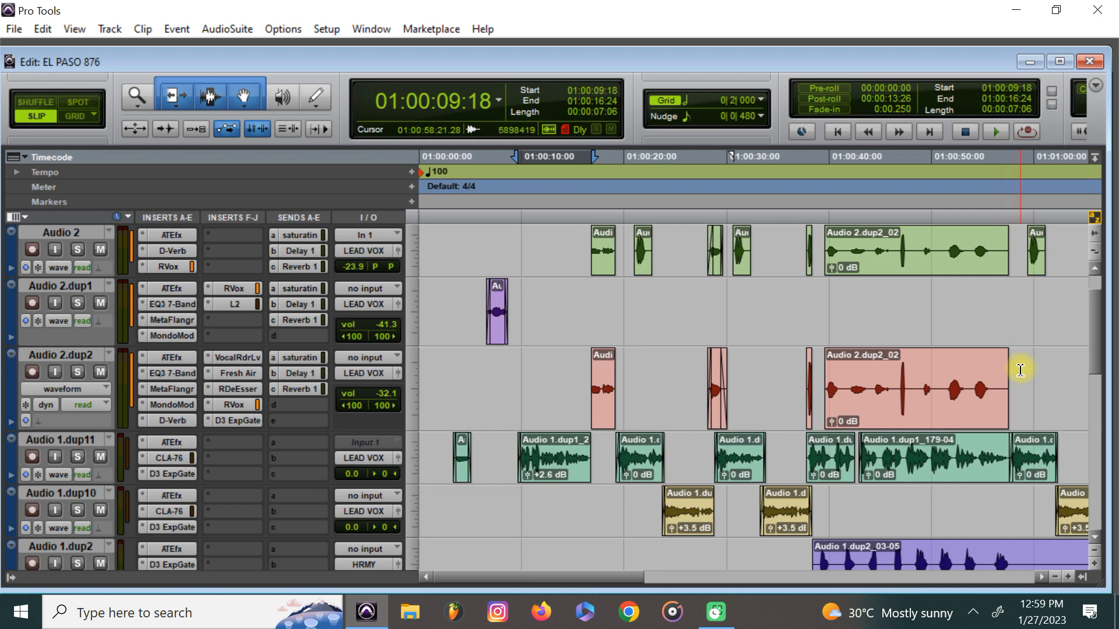
pyautogui.click(1021, 371)
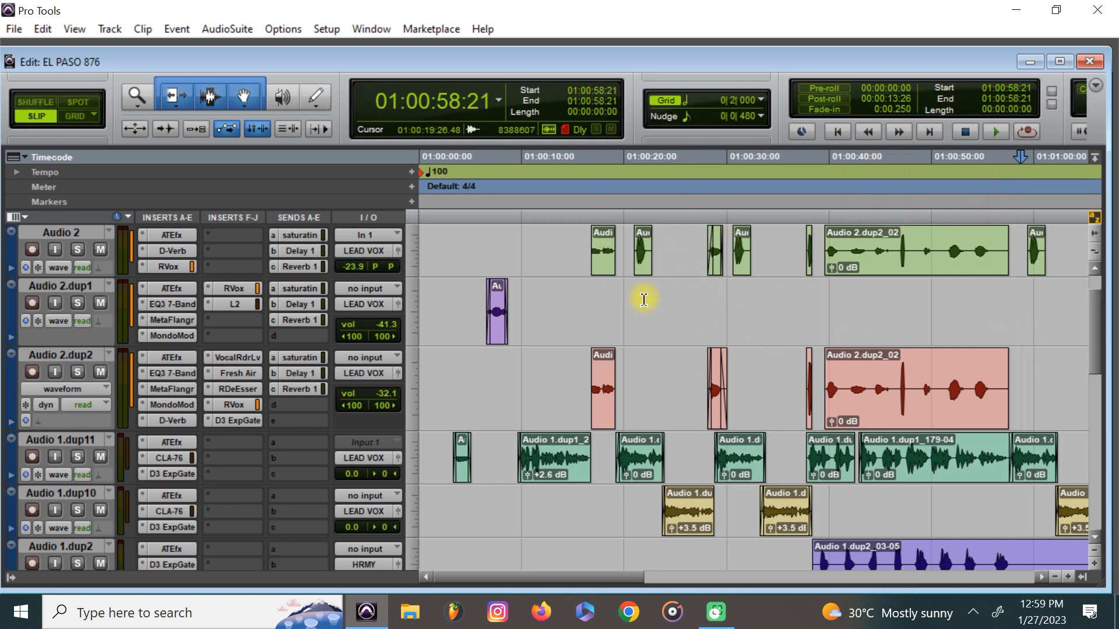
pyautogui.scroll(1, 64, 247)
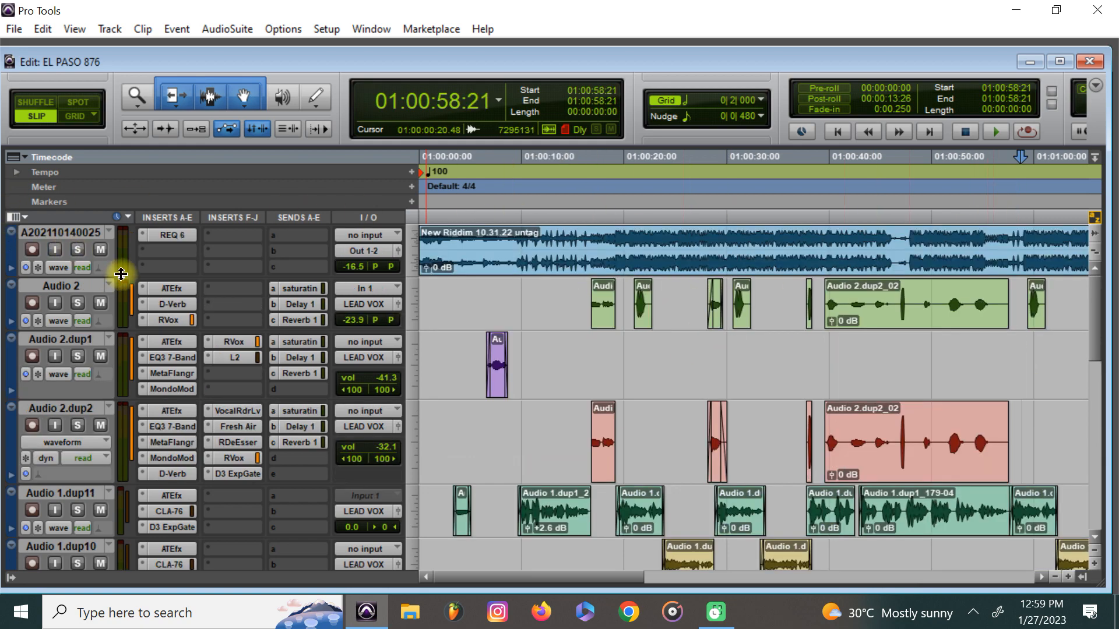
pyautogui.click(86, 290)
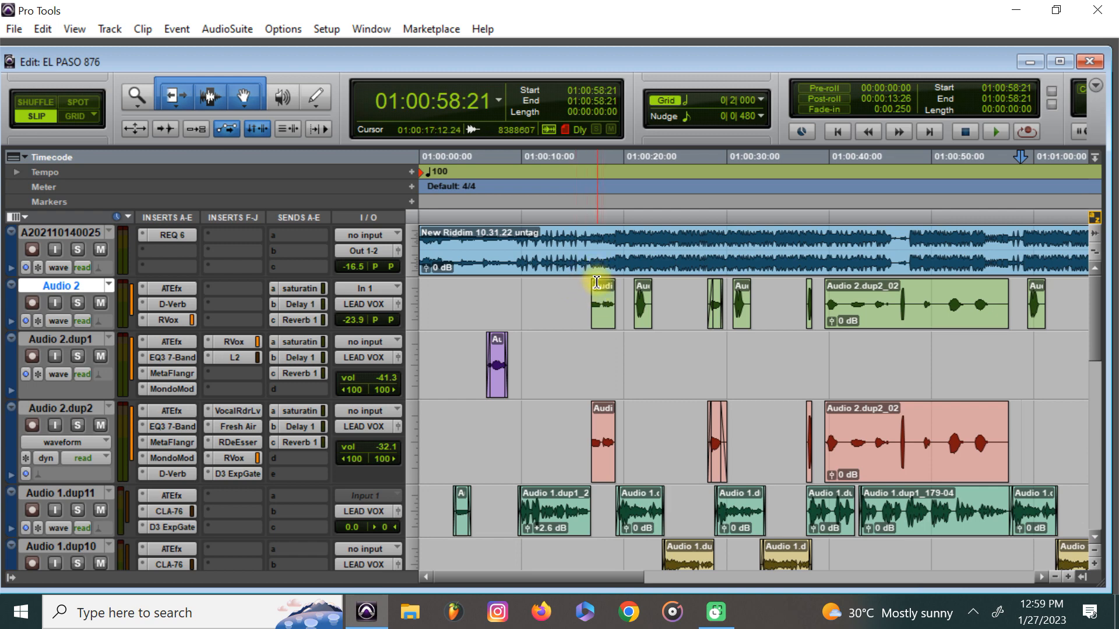
# Review the F6 equalizer and RDeEsser settings on the Aux 1 lead vocal bus, closing each plugin after viewing.
pyautogui.scroll(-1, 599, 273)
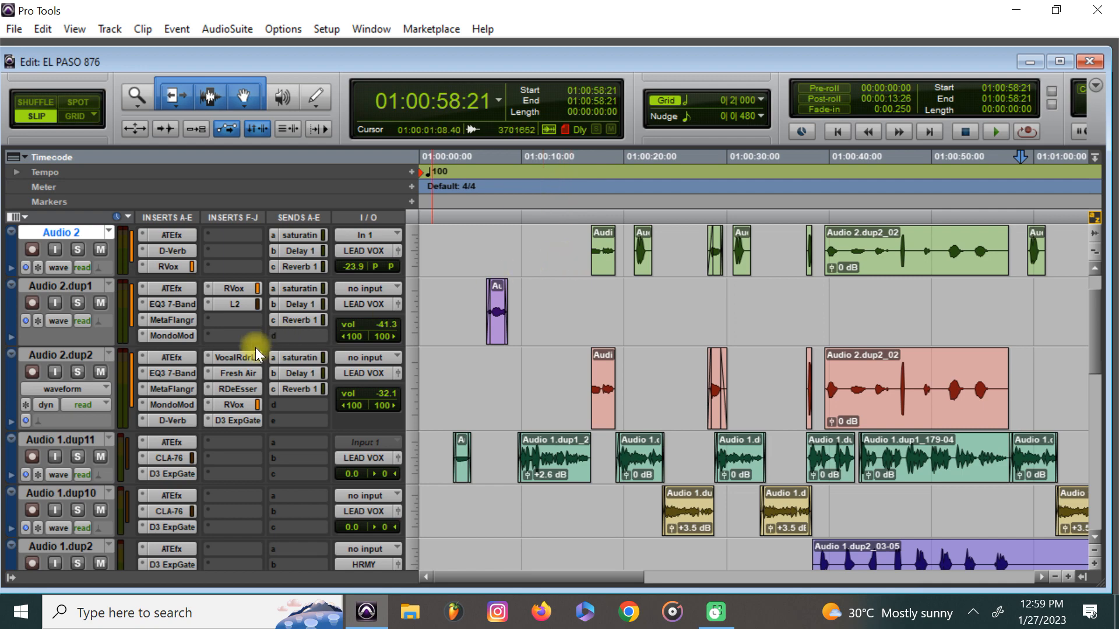
pyautogui.scroll(-1, 254, 350)
pyautogui.scroll(-4, 257, 354)
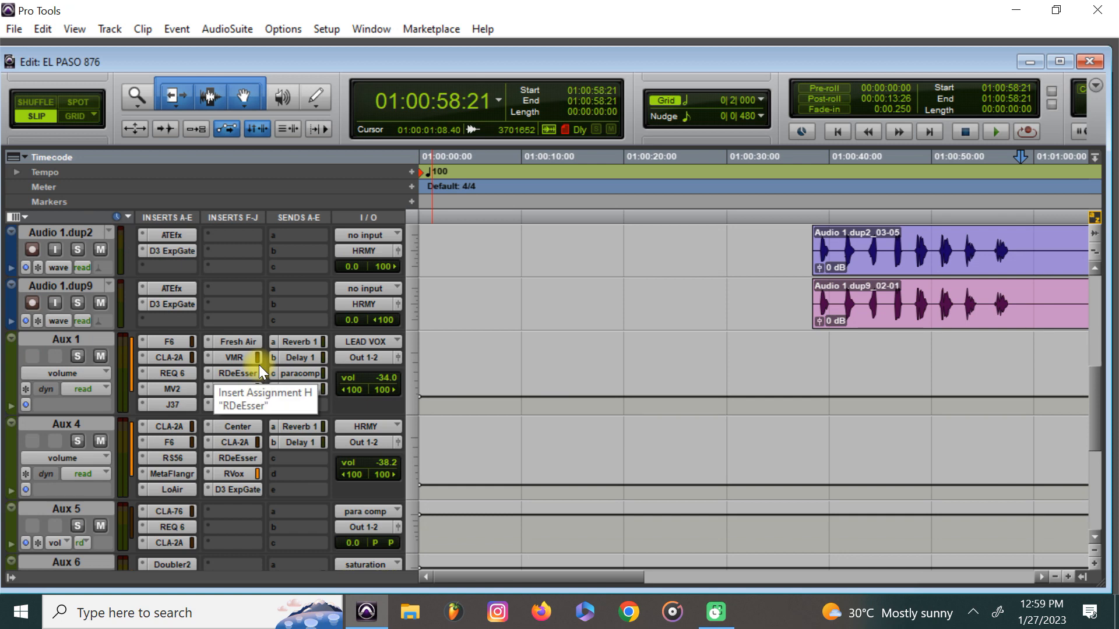
pyautogui.click(159, 338)
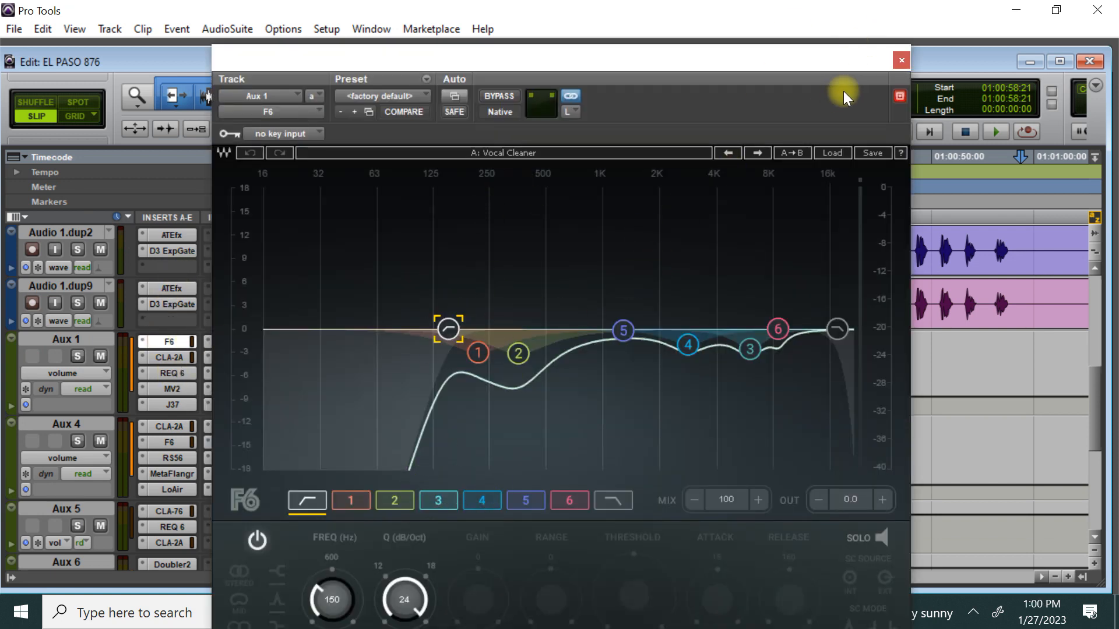
pyautogui.click(901, 61)
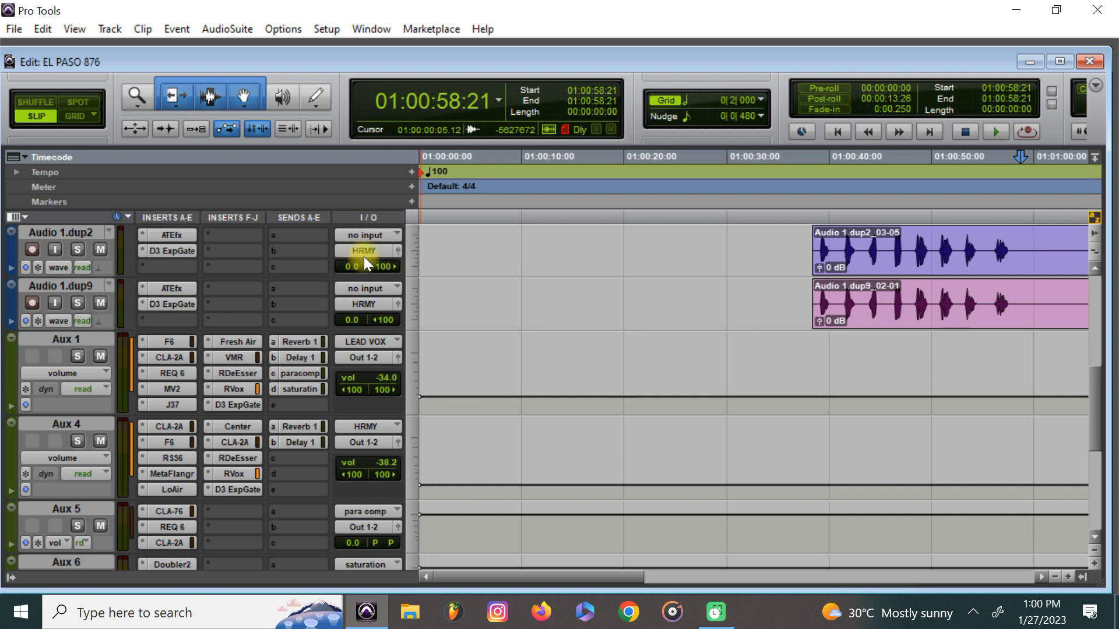
pyautogui.click(233, 377)
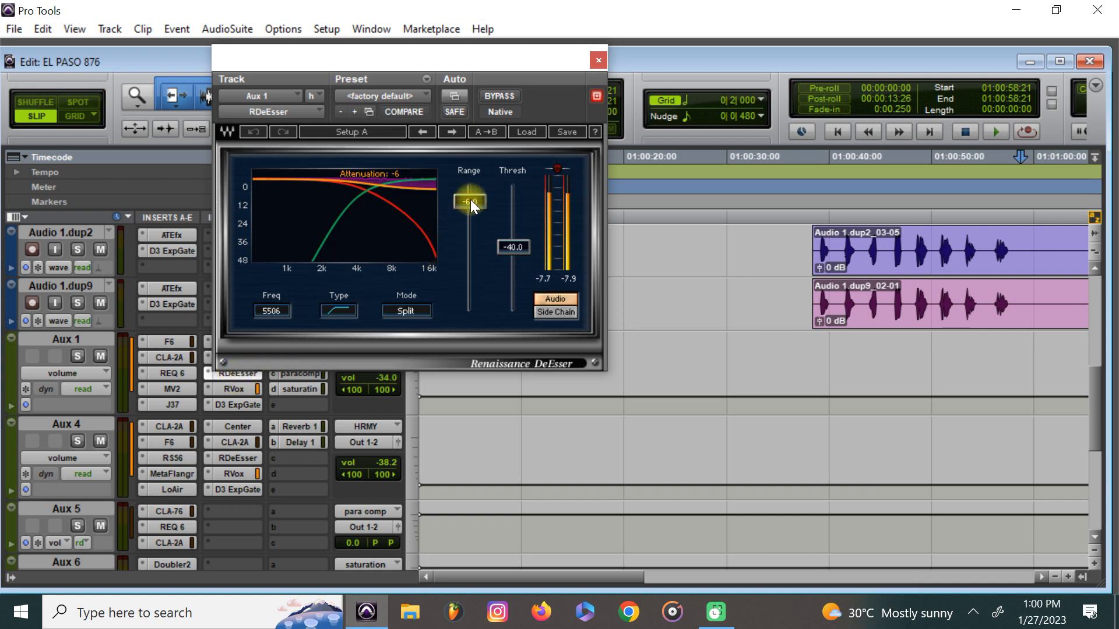
pyautogui.click(597, 61)
# Inspect the Auto-Tune EFX+ settings and key choices on Audio 1.dup10 and close the plugin.
pyautogui.scroll(1, 585, 410)
pyautogui.scroll(2, 585, 411)
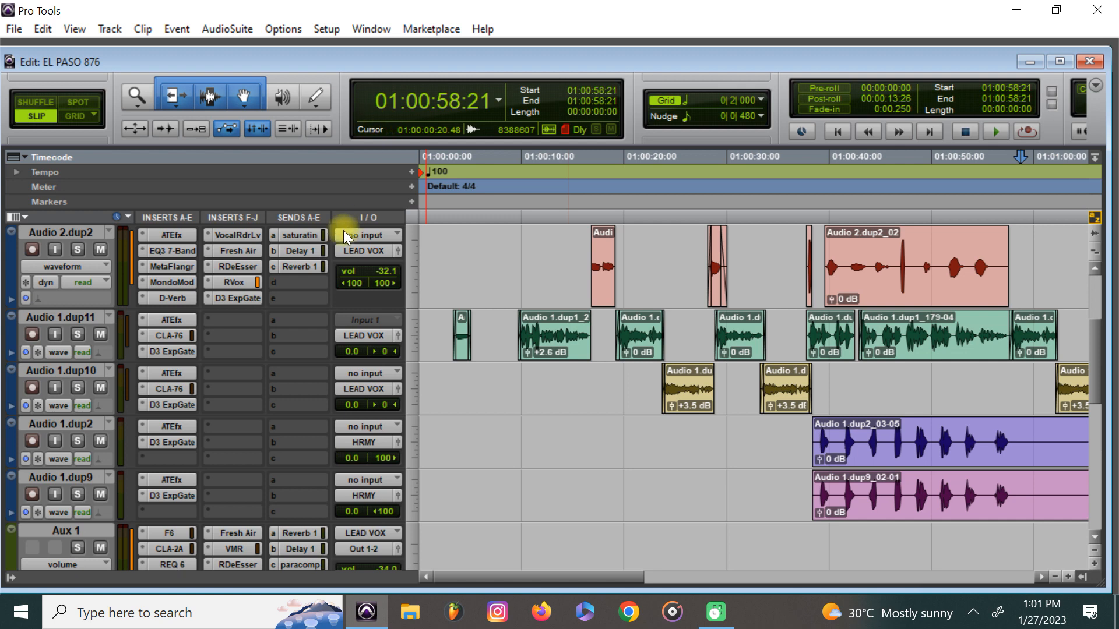
pyautogui.click(174, 372)
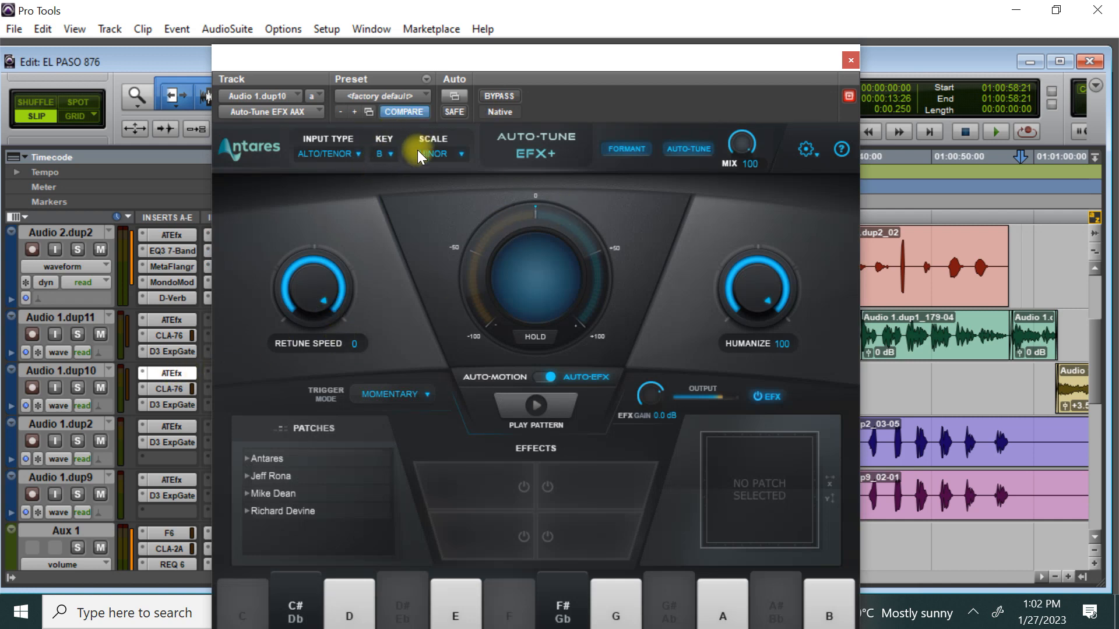
pyautogui.click(384, 155)
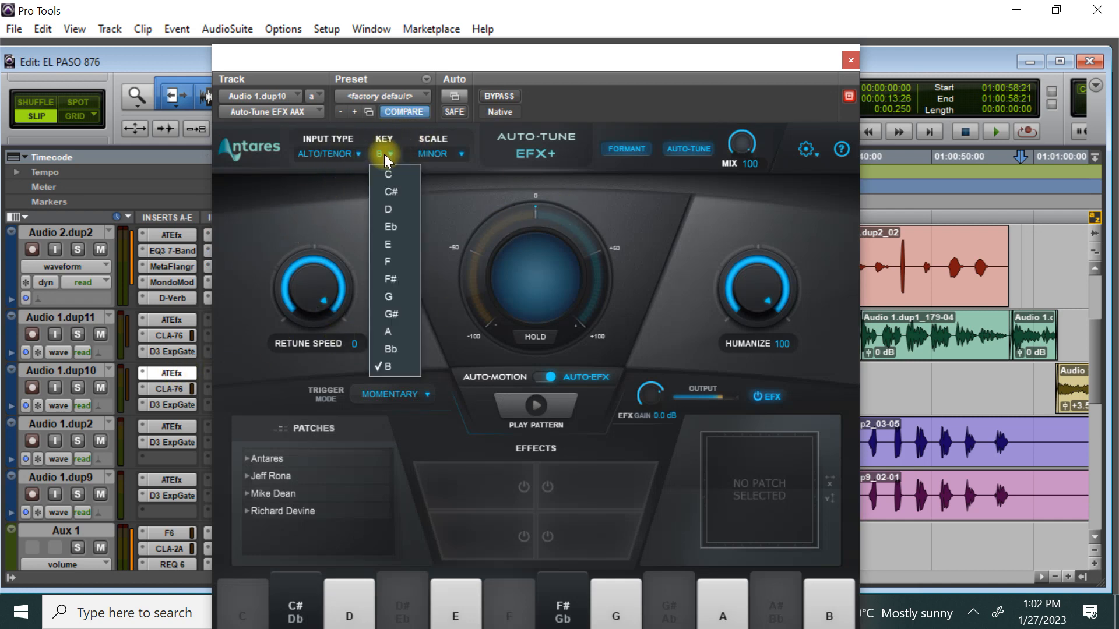
pyautogui.click(850, 61)
# Show the full length of the song in the timeline and look over the beat, vocal and aux tracks.
pyautogui.scroll(5, 499, 361)
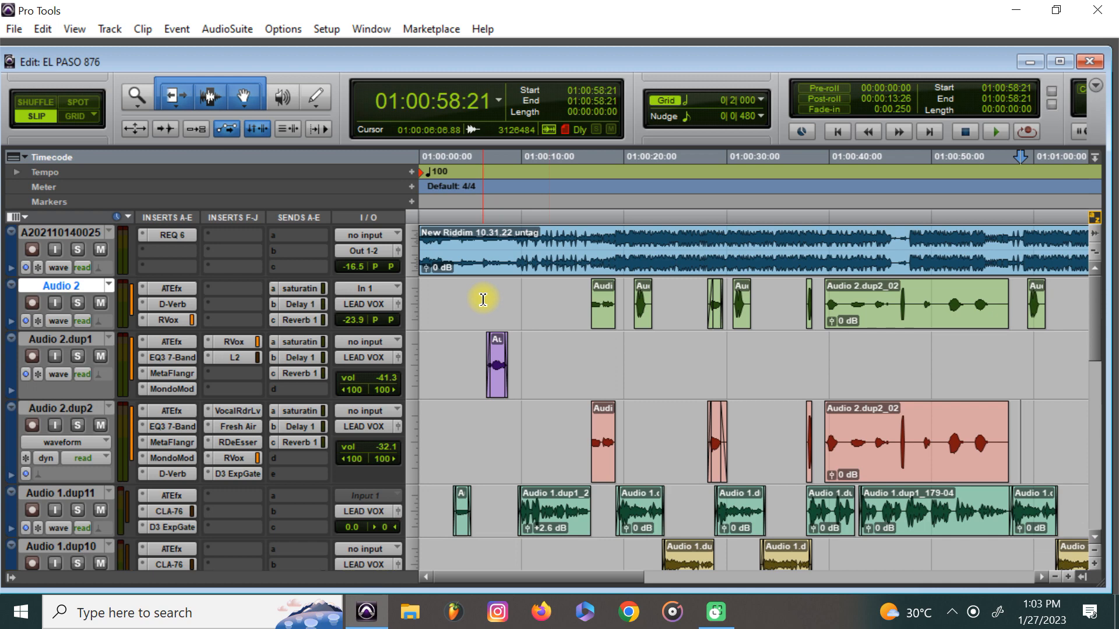
pyautogui.hotkey('ctrl', '[')
pyautogui.hotkey('ctrl', '[')
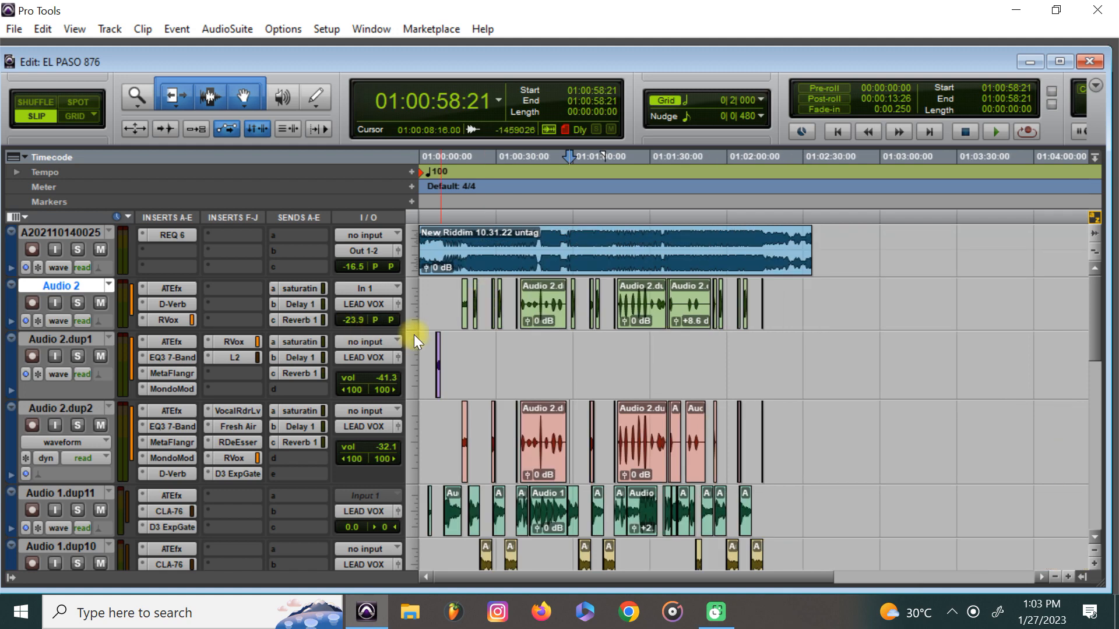
pyautogui.scroll(-4, 373, 390)
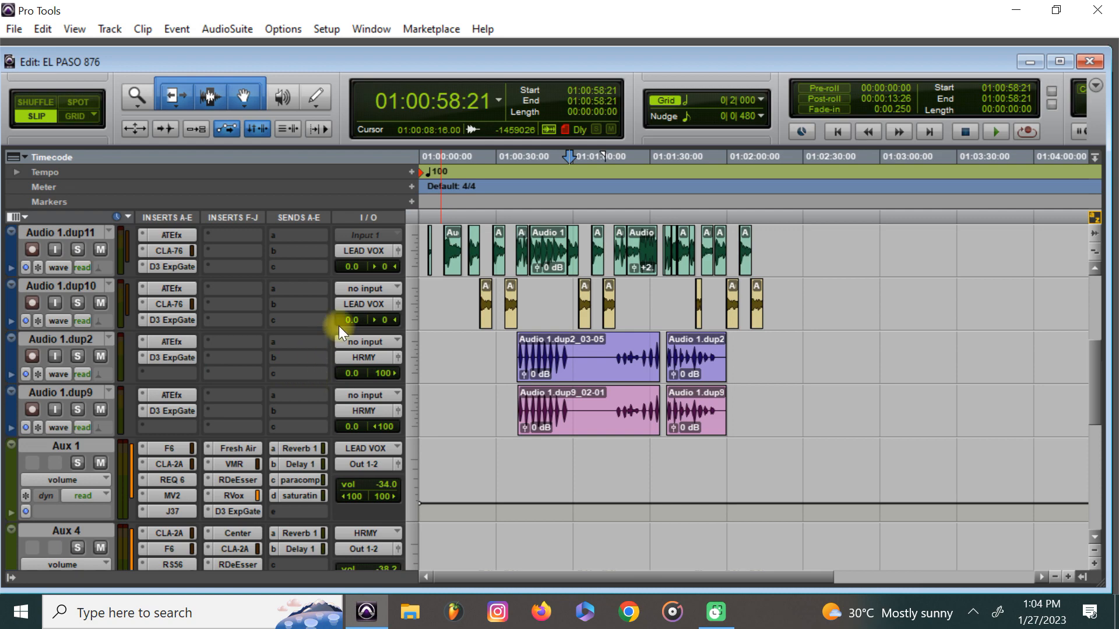
pyautogui.scroll(5, 348, 314)
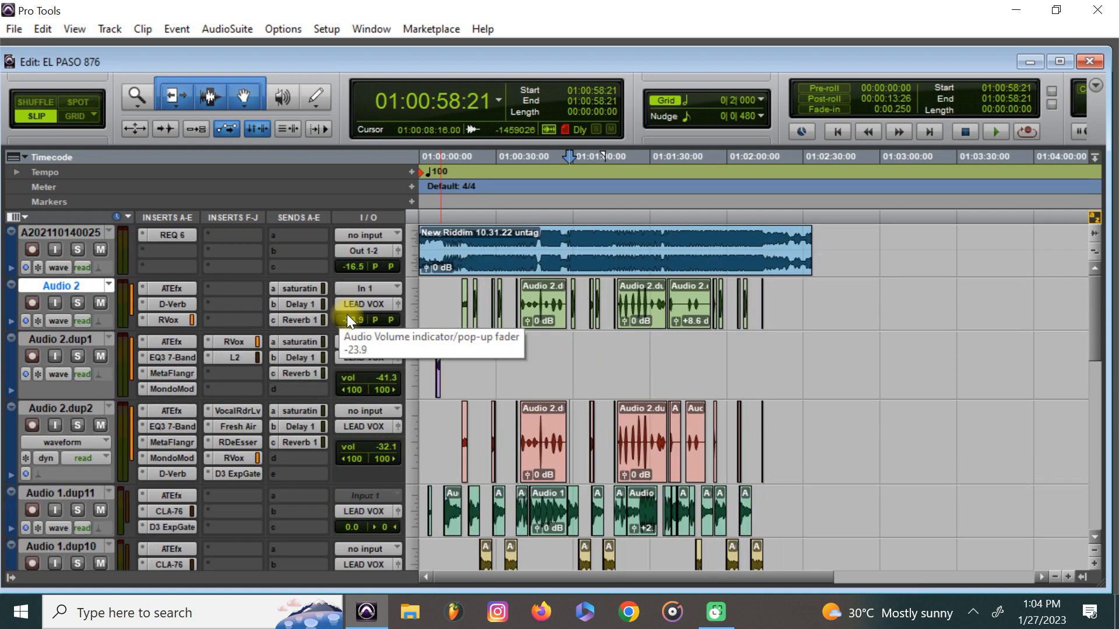
pyautogui.scroll(-1, 347, 313)
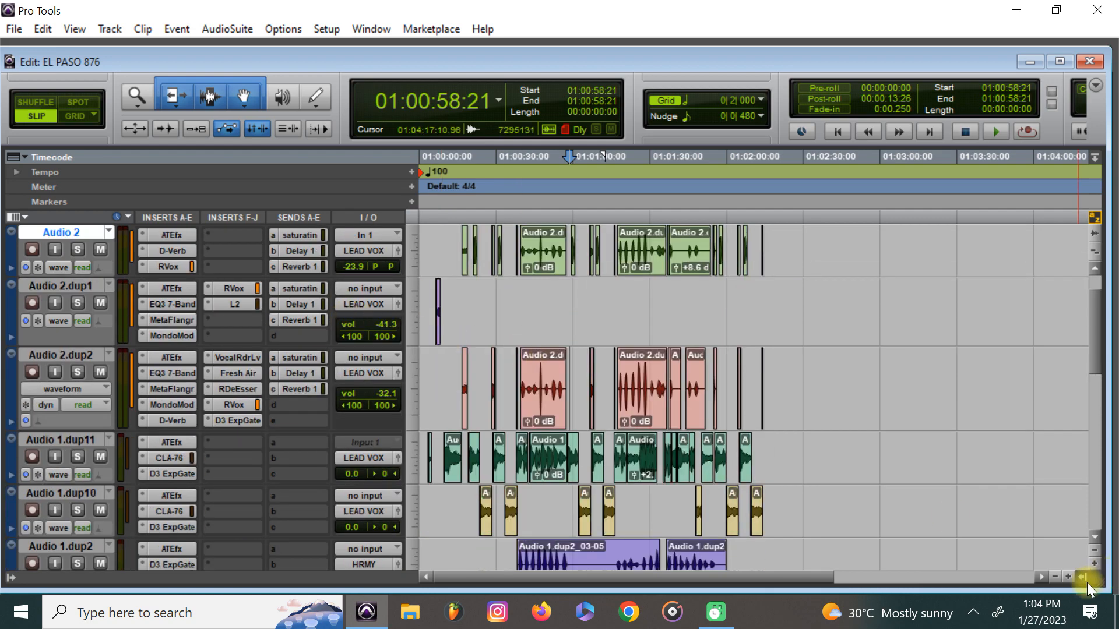